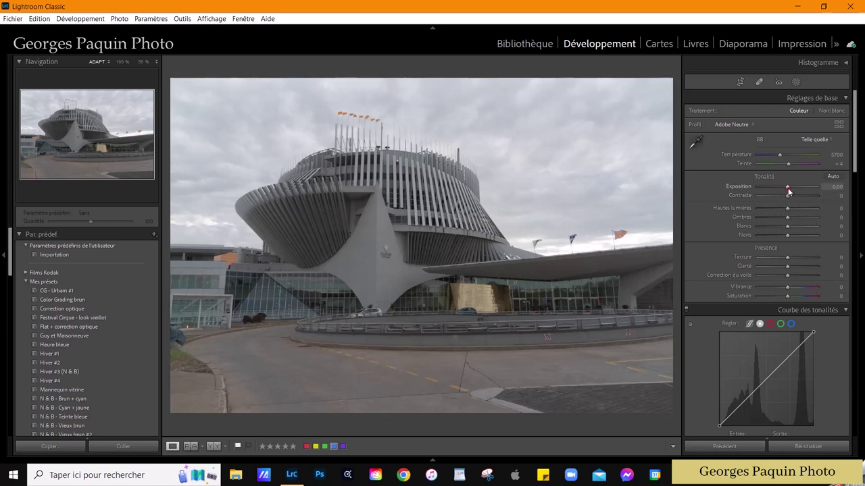
Step: Raise Exposure to +0.40 and shape the tone curve with lifted midtones and a lowered shadow point
scroll(789, 191, "up", 2)
scroll(789, 192, "up", 2)
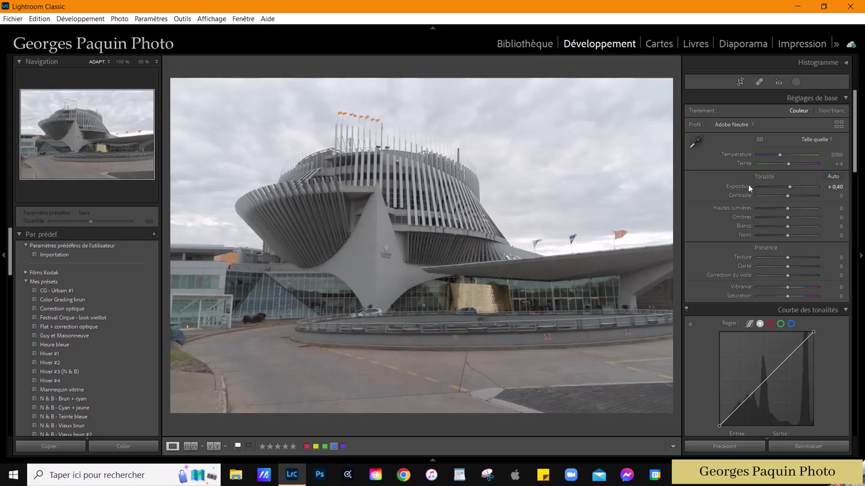
scroll(715, 197, "down", 3)
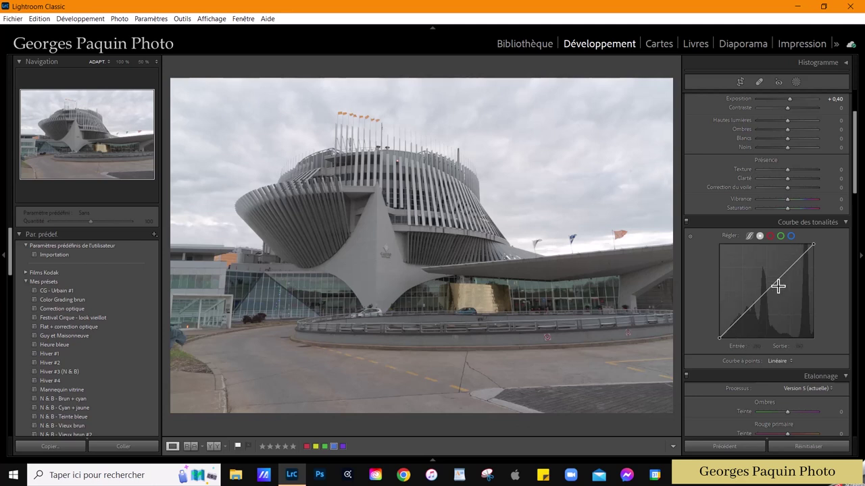
left_click_drag(775, 284, 774, 275)
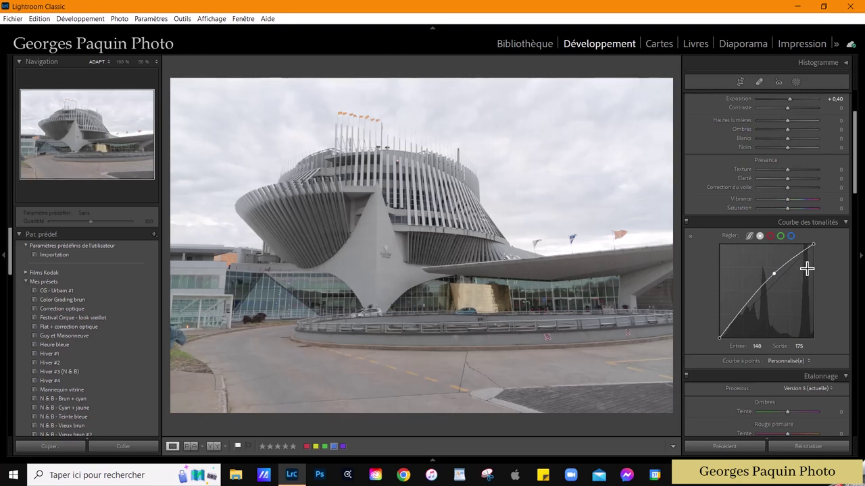
left_click(728, 332)
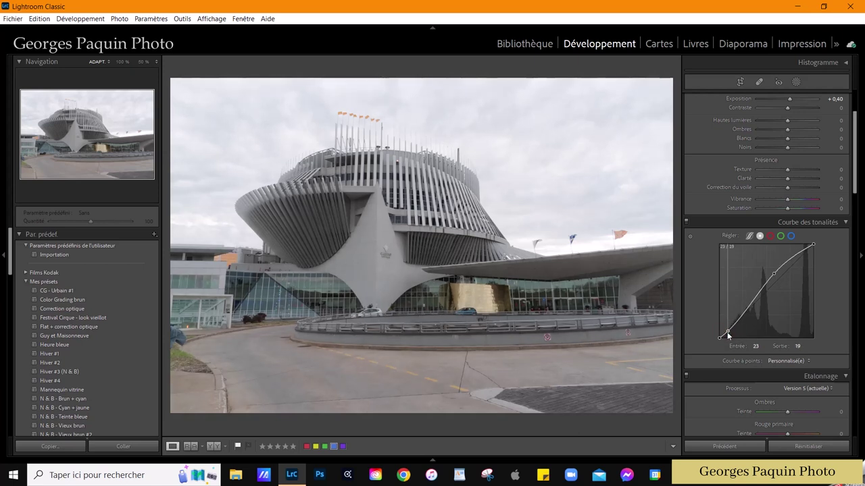
left_click_drag(727, 332, 727, 338)
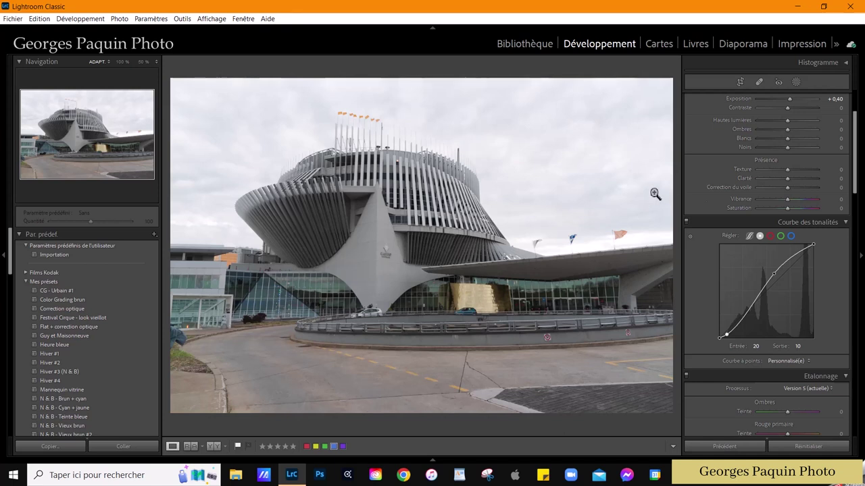
scroll(717, 198, "up", 3)
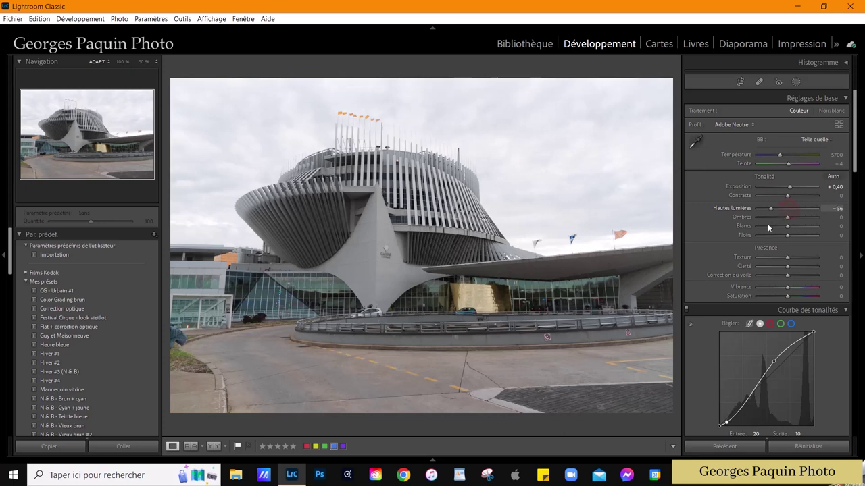
Step: Set Highlights -100, Shadows +23, Whites -3, Blacks -32 and Exposure +0.20, then start a brush mask
left_click_drag(768, 229, 758, 230)
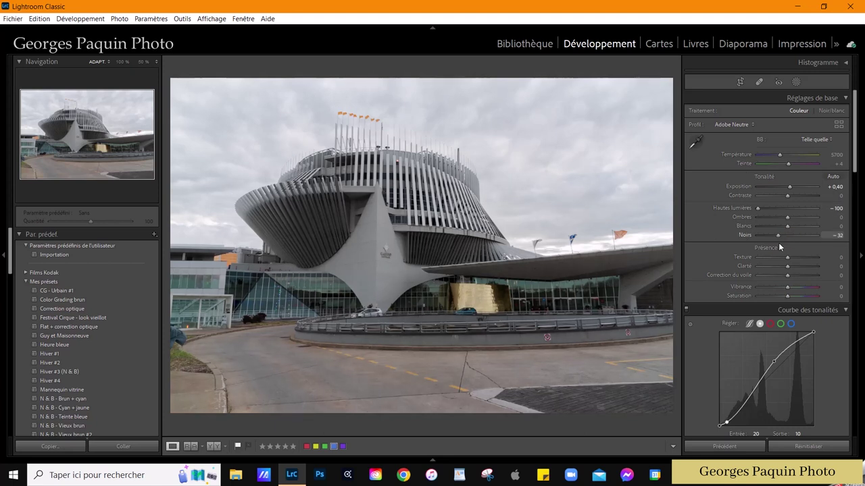
left_click_drag(790, 221, 795, 222)
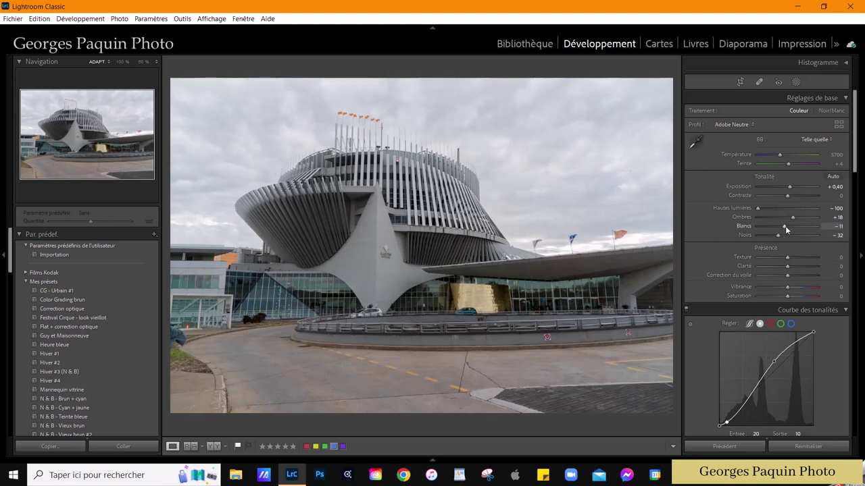
left_click_drag(779, 234, 756, 234)
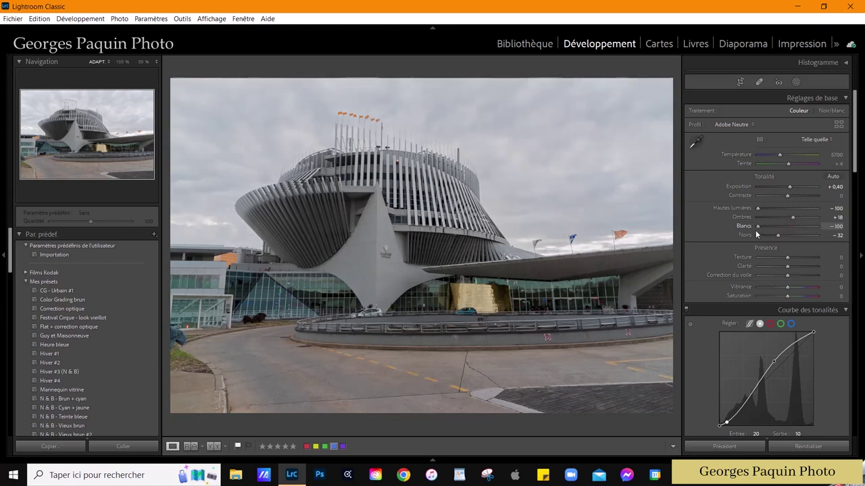
left_click_drag(756, 232, 791, 237)
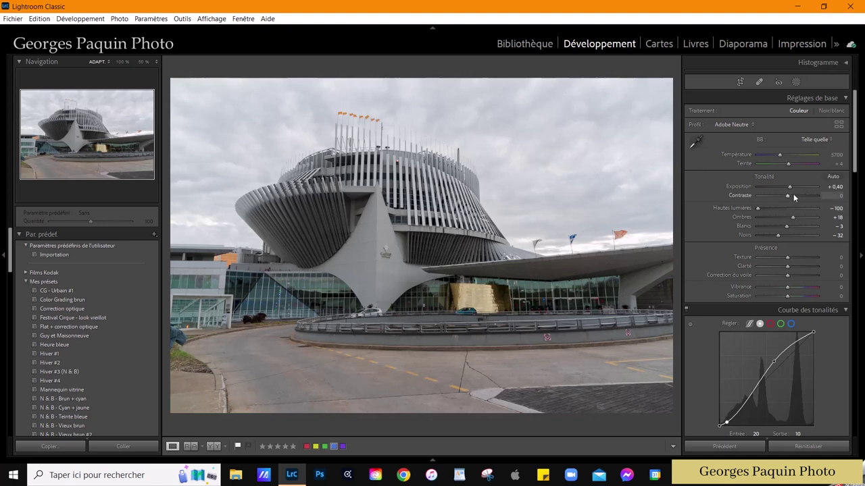
key("Down")
key("Down")
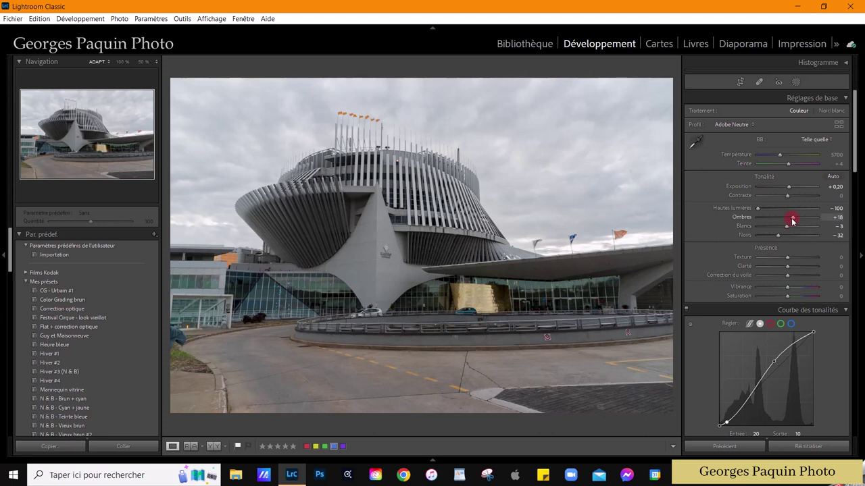
key("Up")
key("k")
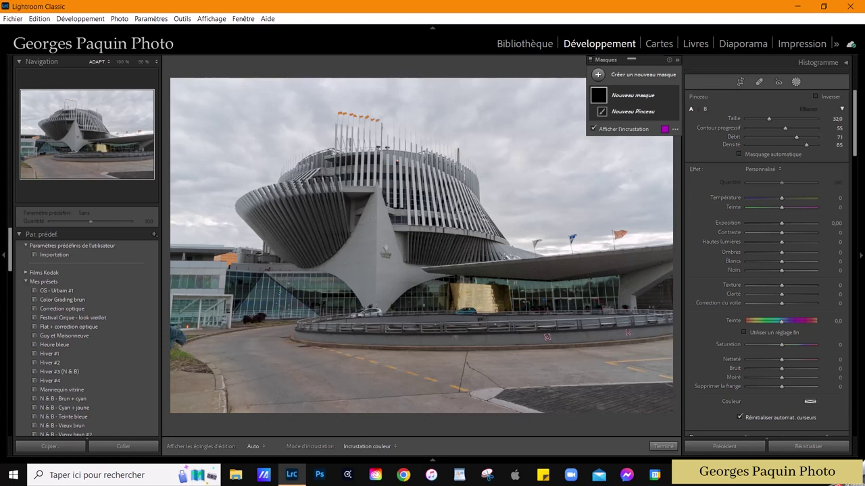
Step: Give the brush mask Whites 48 and Exposure 0.20 and paint it across the building
left_click_drag(781, 261, 799, 267)
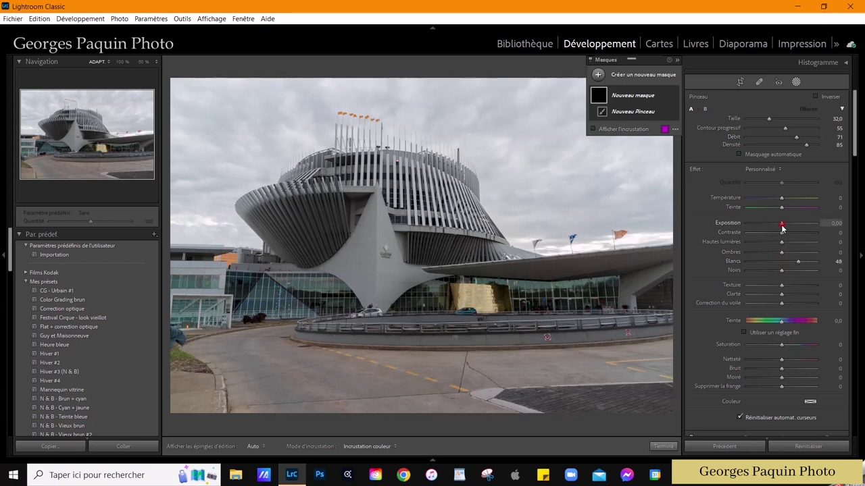
left_click_drag(781, 224, 784, 224)
scroll(345, 277, "down", 2)
left_click_drag(370, 231, 408, 288)
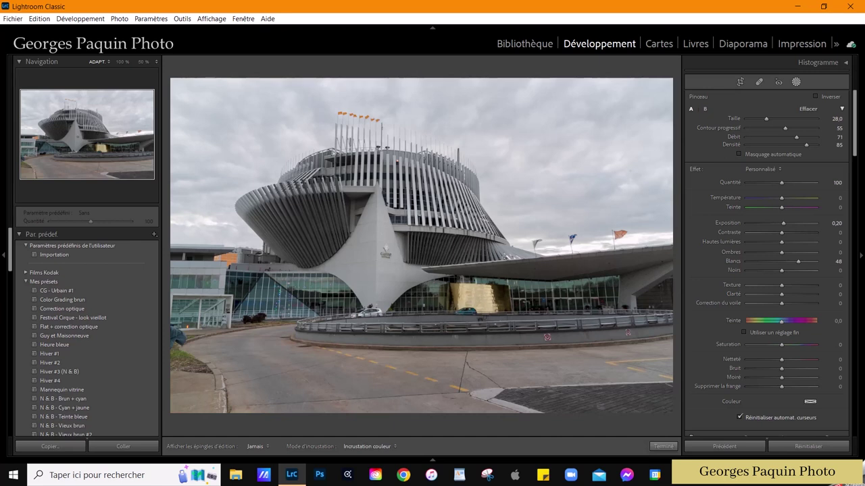
scroll(370, 232, "down", 1)
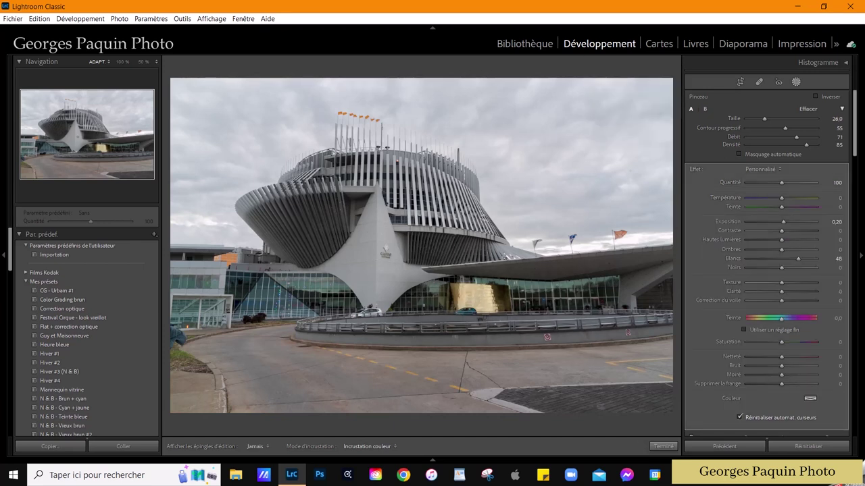
key("h")
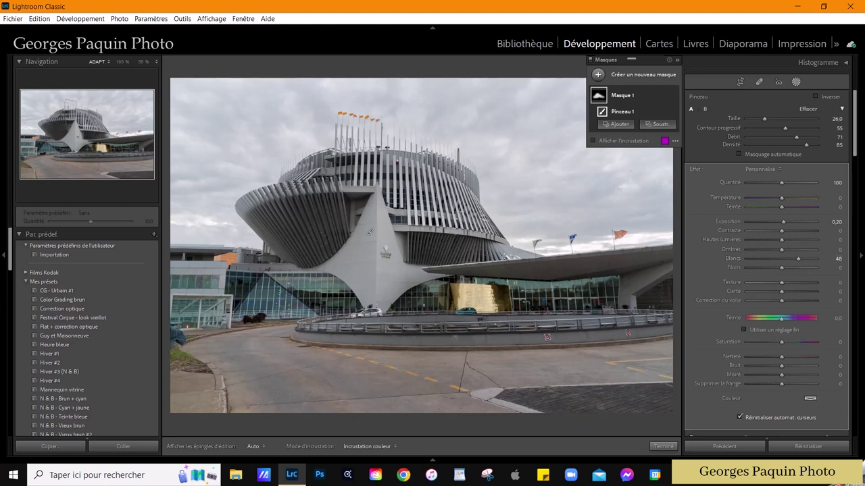
scroll(370, 232, "down", 1)
scroll(370, 232, "down", 1)
left_click_drag(782, 222, 782, 224)
Step: Set the brush mask's effect Amount to about 115 and finish mask editing
left_click_drag(782, 182, 804, 186)
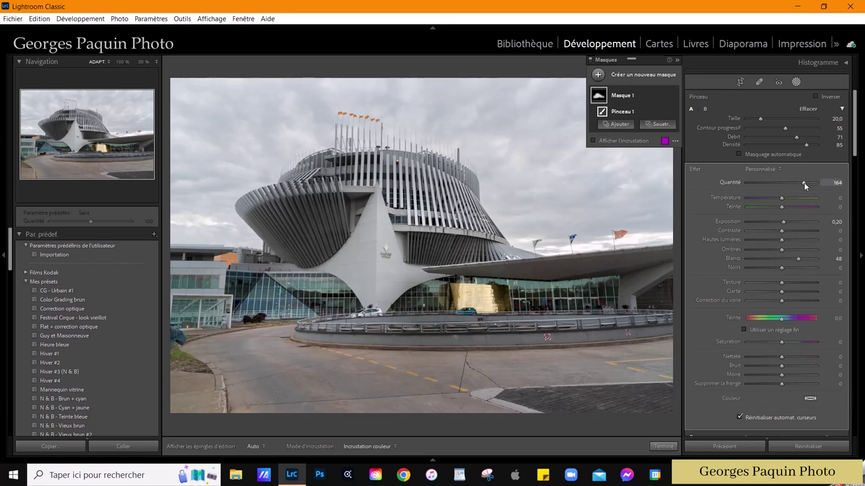
left_click_drag(804, 182, 755, 203)
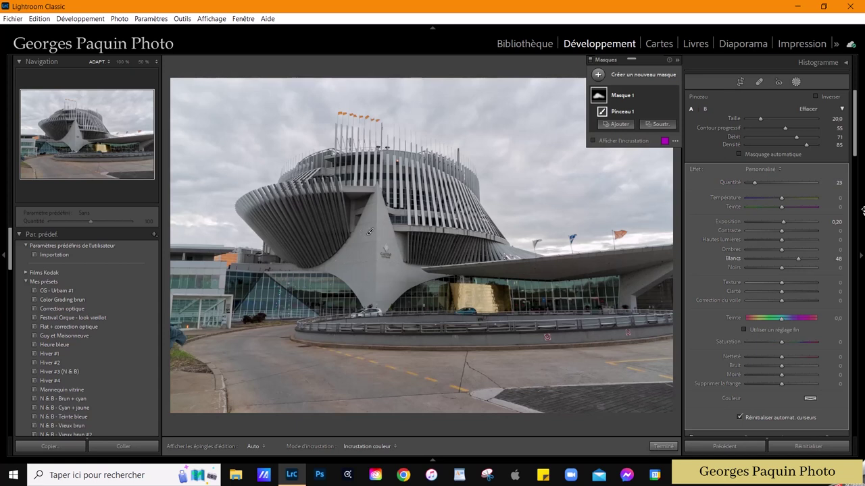
left_click_drag(754, 183, 787, 187)
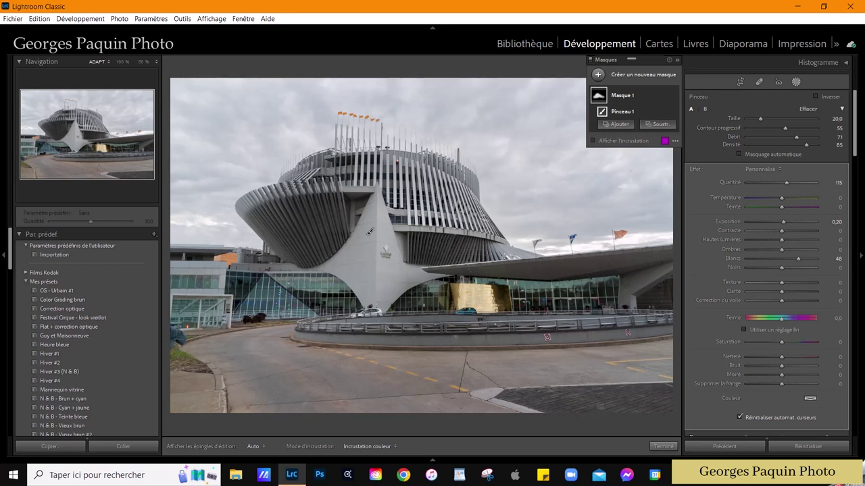
left_click(662, 446)
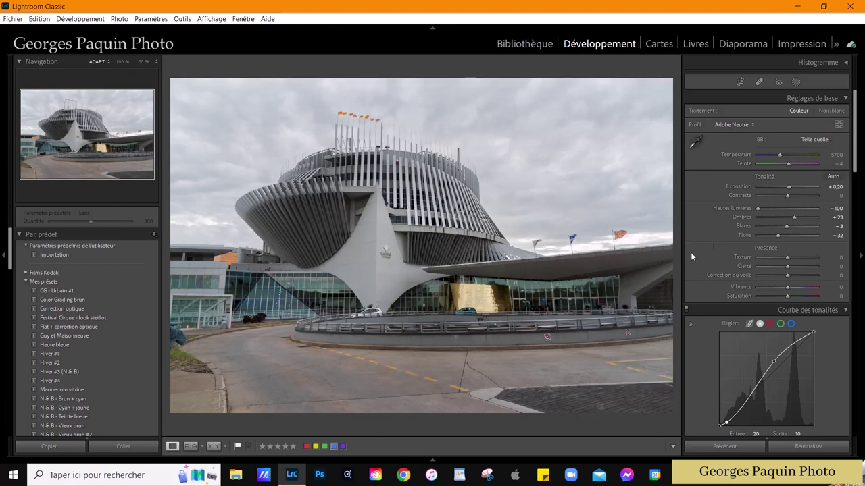
Step: Scroll the Develop panel down to the Transformation and Effects sections
scroll(700, 237, "down", 5)
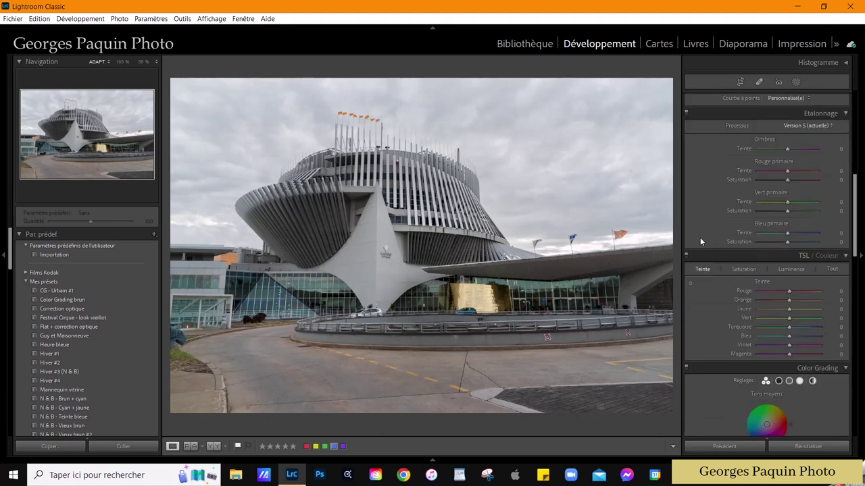
scroll(700, 238, "down", 5)
scroll(700, 238, "down", 5)
scroll(699, 238, "down", 3)
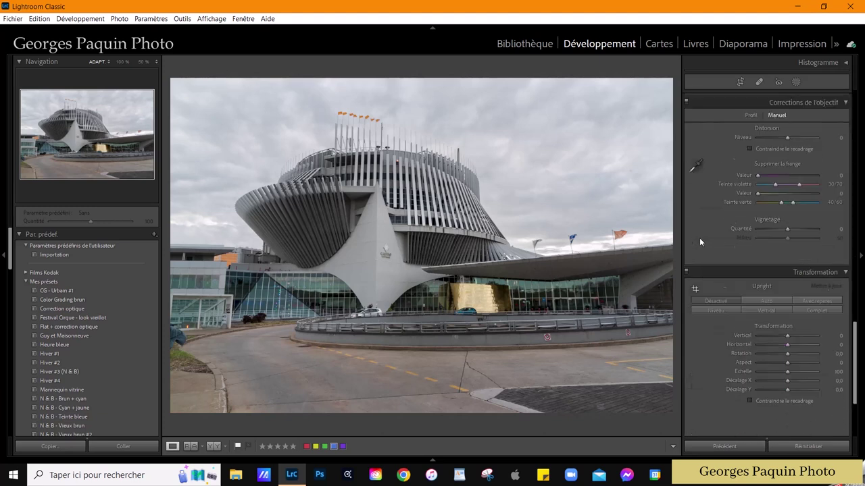
scroll(699, 238, "down", 3)
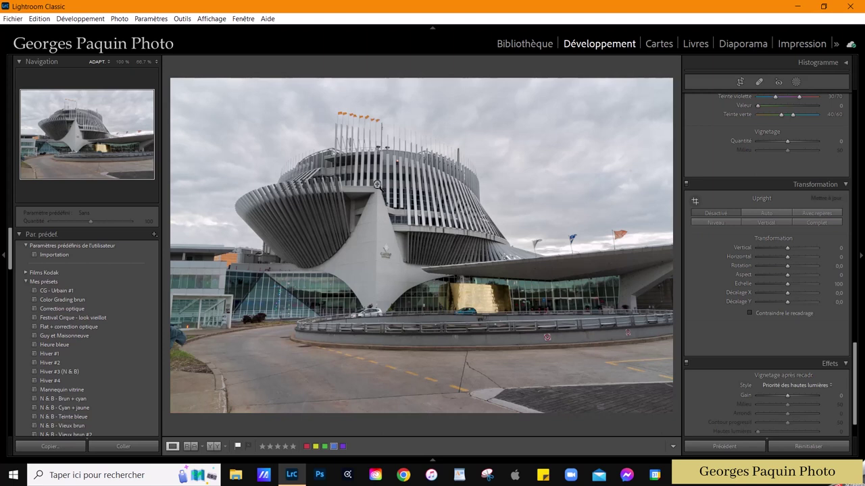
Step: Zoom in and pan to centre the casino building so its vertical lines can be inspected
left_click(381, 265)
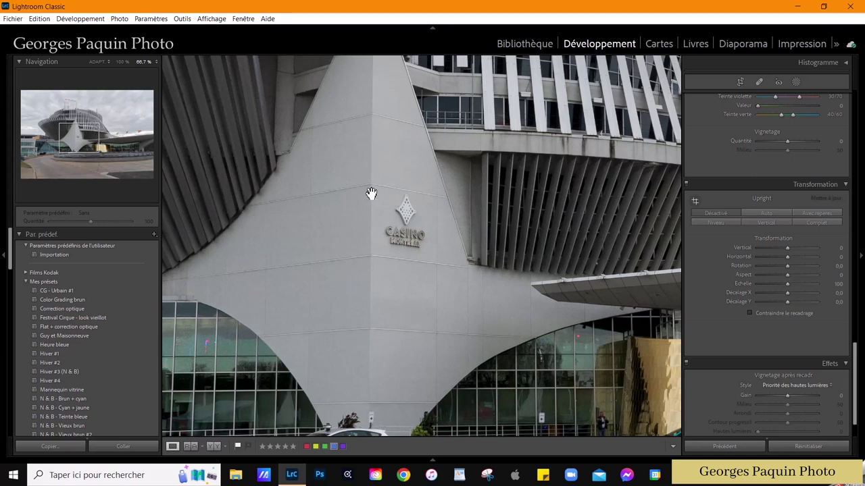
left_click(375, 279)
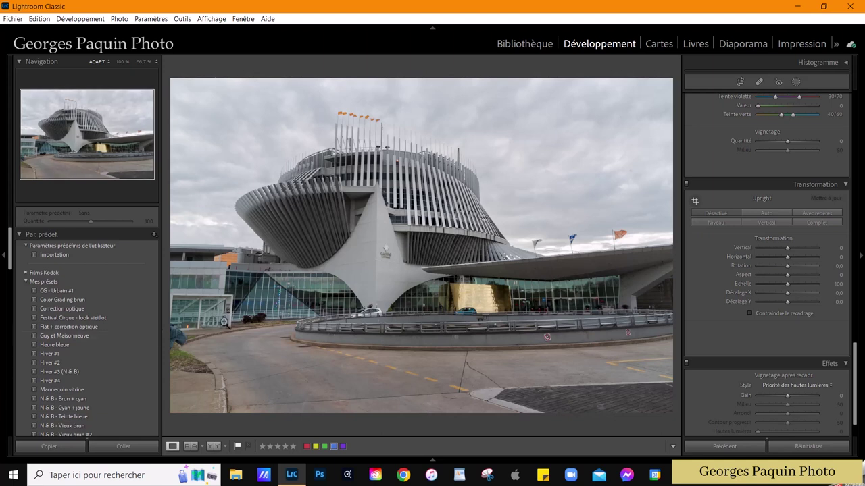
left_click_drag(208, 321, 349, 290)
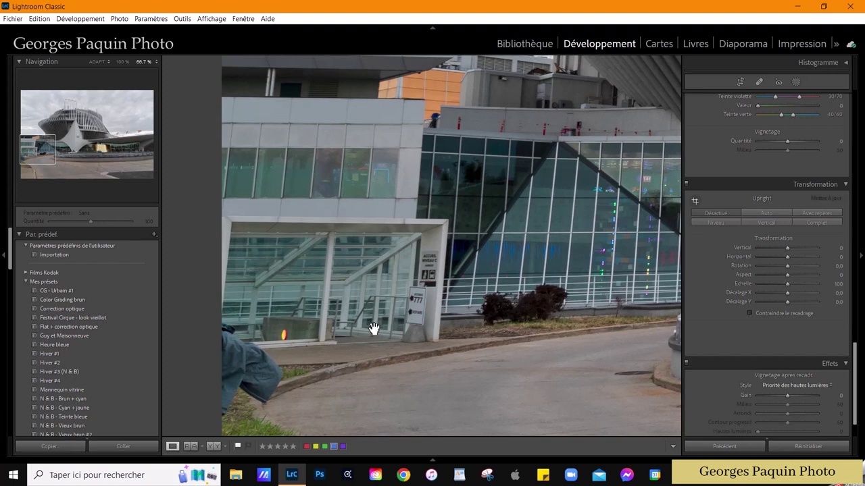
left_click(324, 276)
left_click(371, 245)
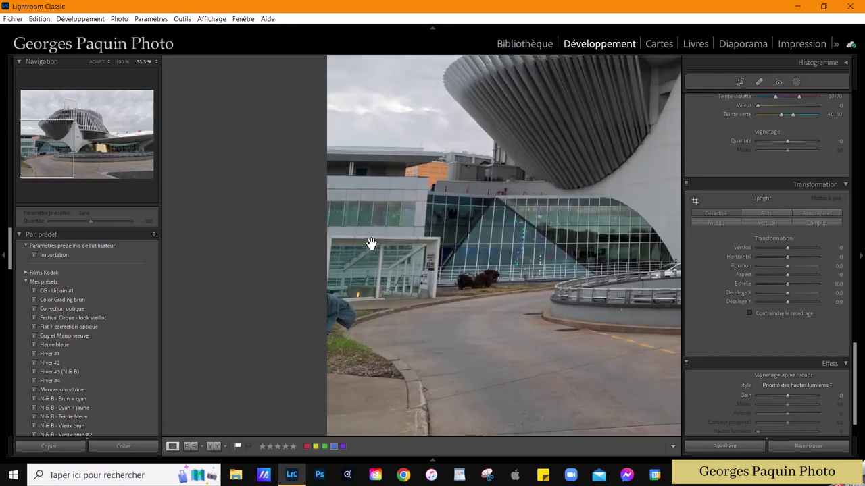
left_click_drag(62, 162, 86, 146)
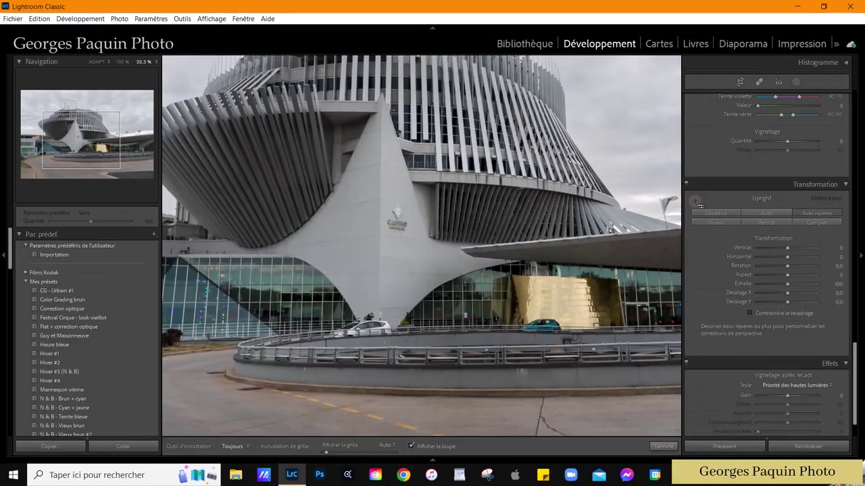
Step: Straighten the casino with Guided Upright using vertical guides on the central edge and entrance post
left_click(696, 198)
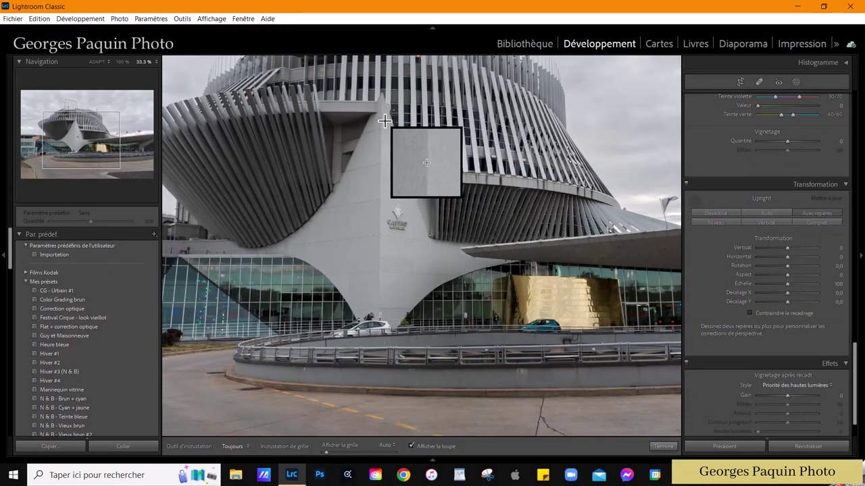
left_click_drag(383, 118, 383, 310)
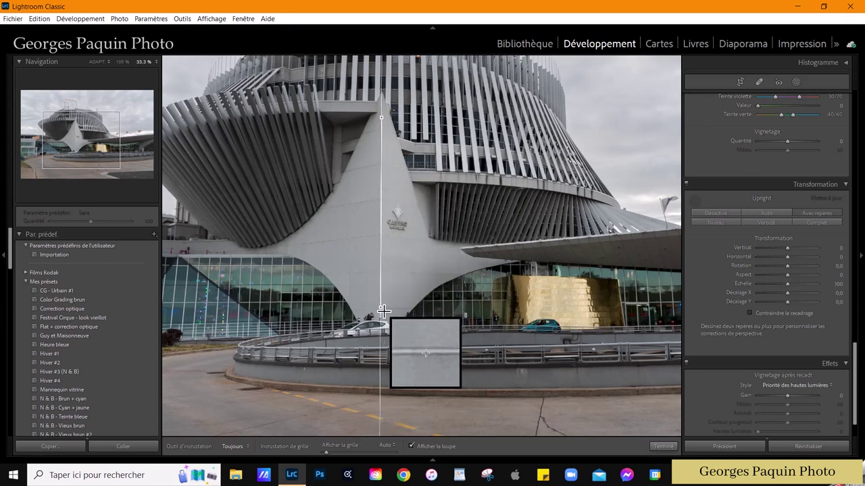
left_click_drag(382, 311, 380, 307)
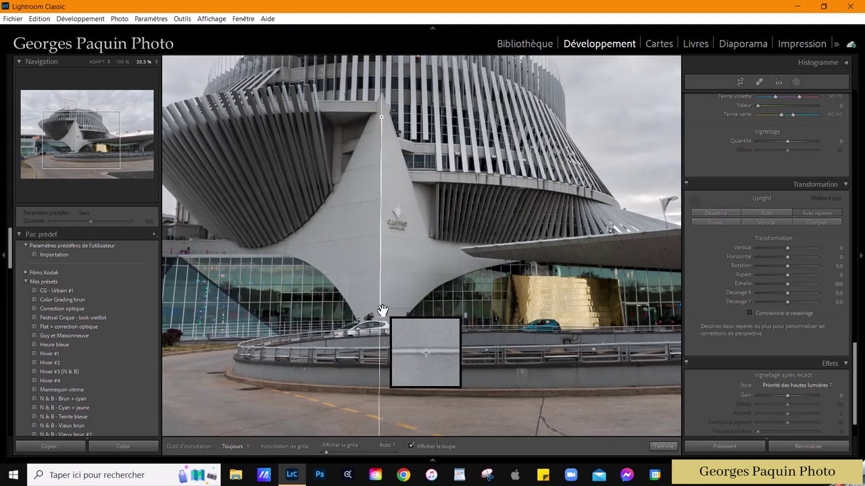
left_click_drag(145, 146, 39, 153)
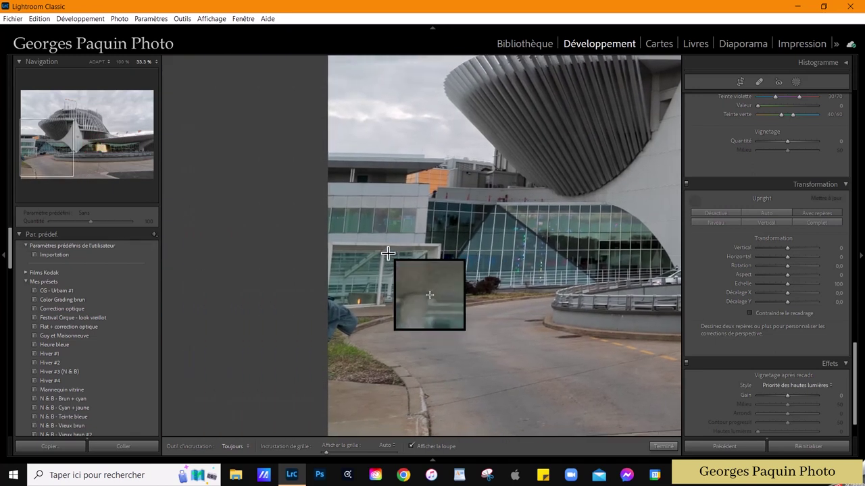
left_click_drag(384, 249, 384, 302)
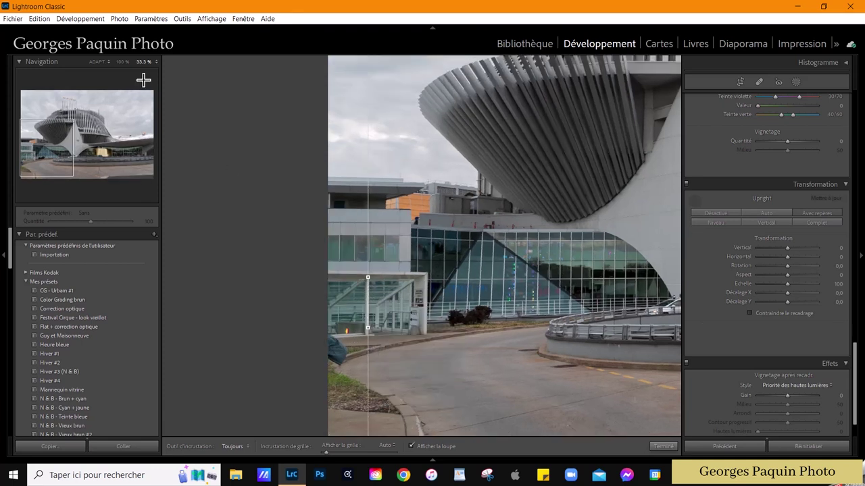
left_click(99, 61)
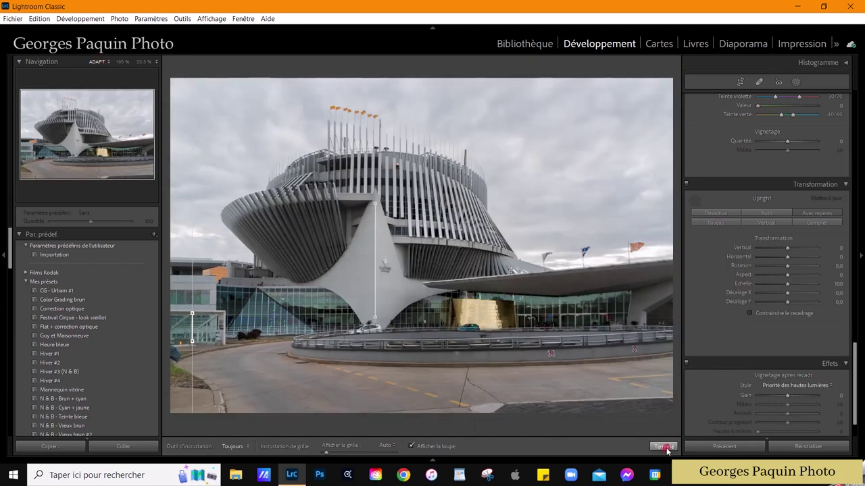
left_click(662, 446)
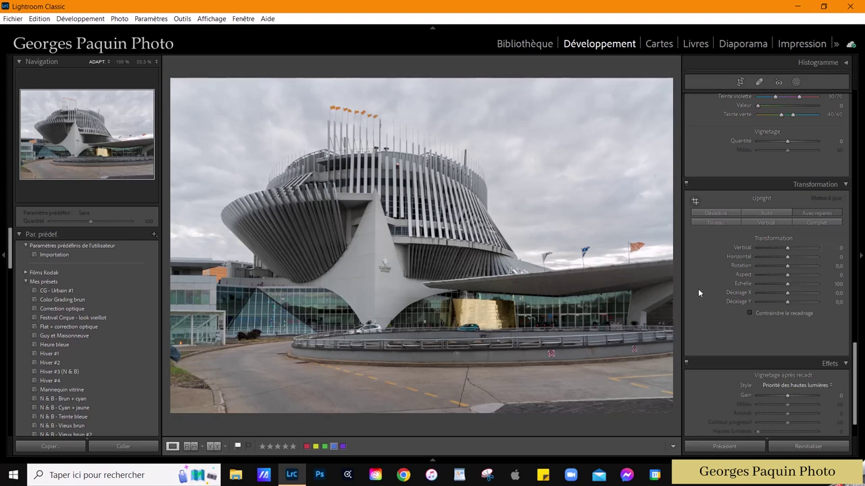
Step: In Color Grading, tint and darken the shadows, then tint midtones with saturation 11
scroll(697, 289, "up", 5)
scroll(698, 289, "up", 3)
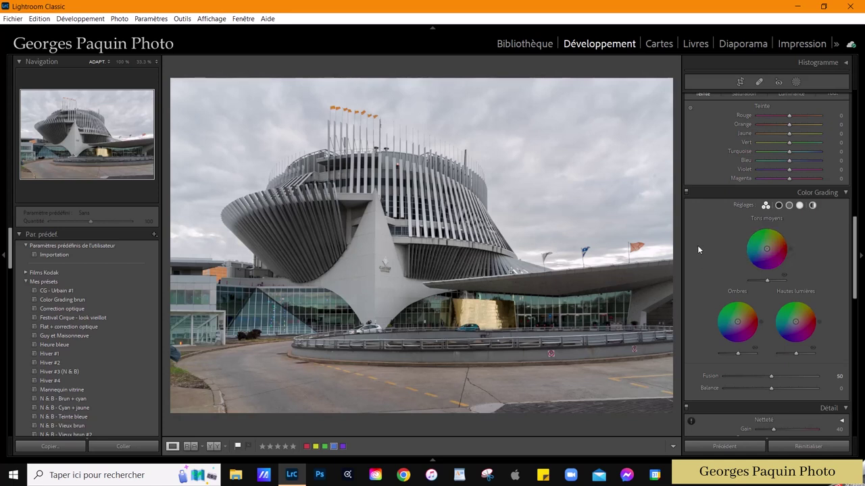
left_click(778, 205)
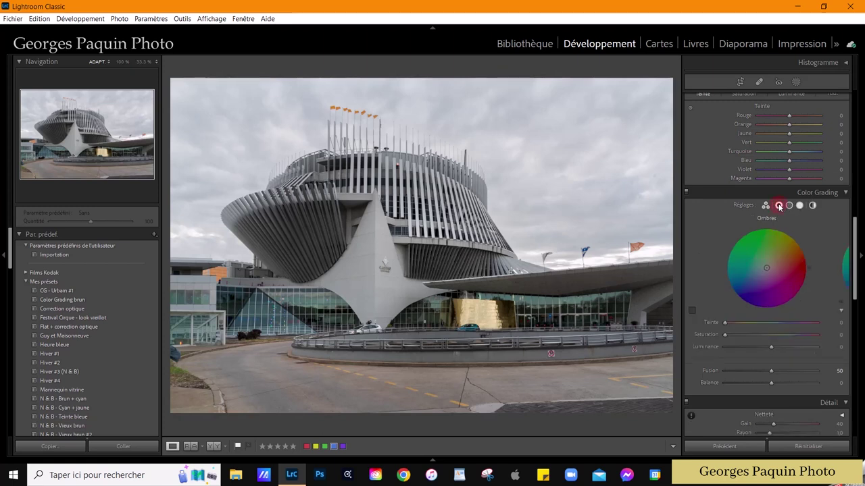
left_click_drag(766, 268, 764, 270)
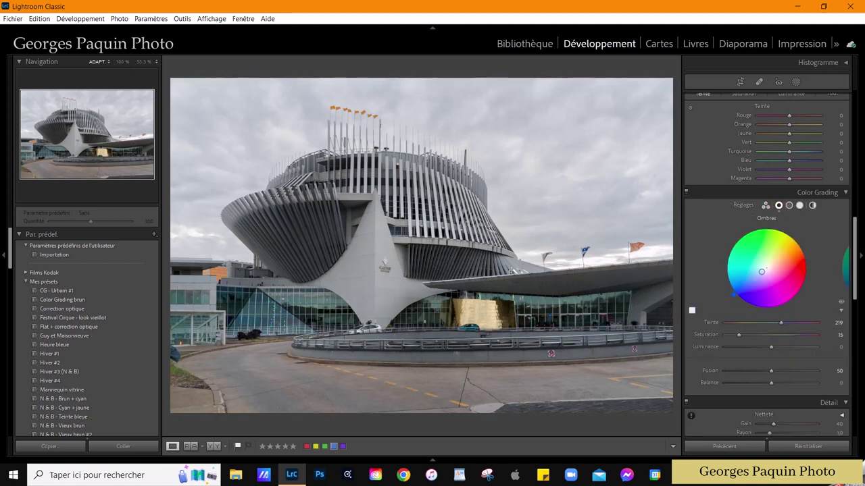
left_click_drag(771, 346, 754, 348)
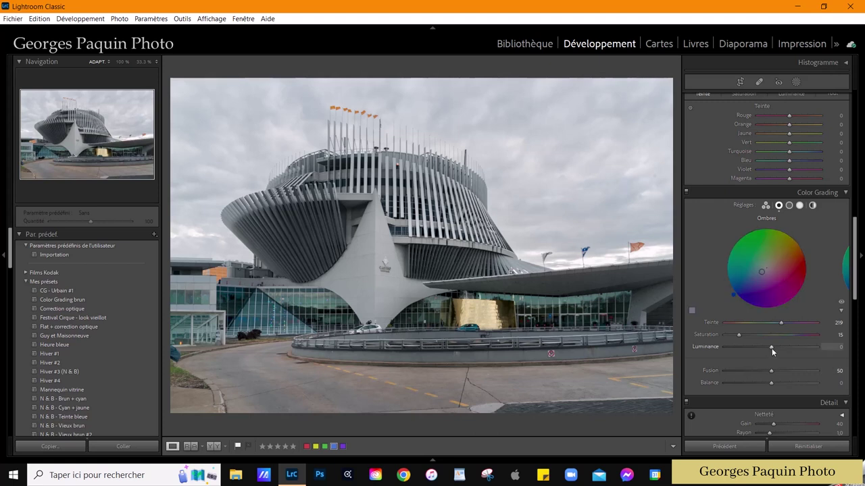
left_click(789, 205)
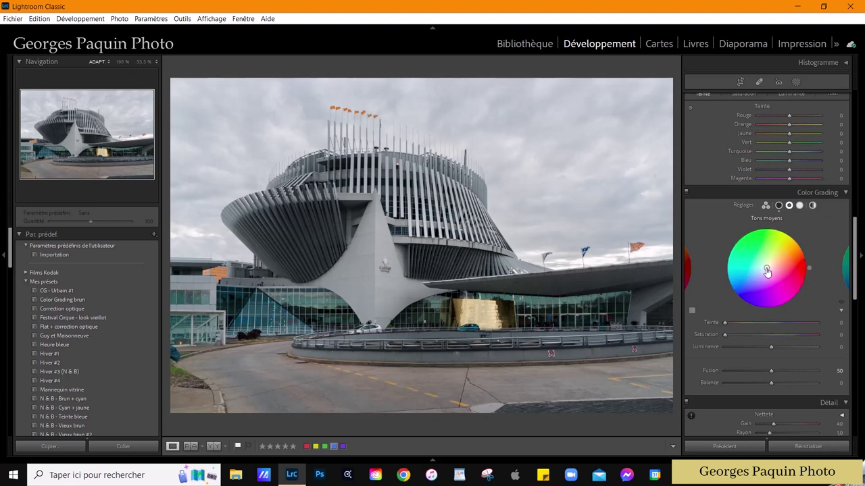
left_click_drag(766, 268, 766, 267)
mouse_move(728, 334)
left_mouse_down()
mouse_move(767, 347)
mouse_move(759, 353)
left_mouse_up()
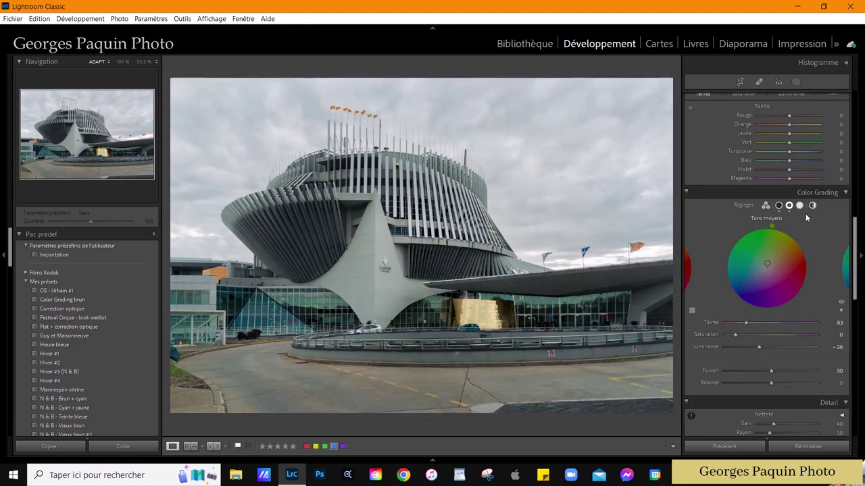
Step: Grade highlights to hue 168, saturation 7, luminance +17, with Blending 64 and Balance -23
left_click(800, 206)
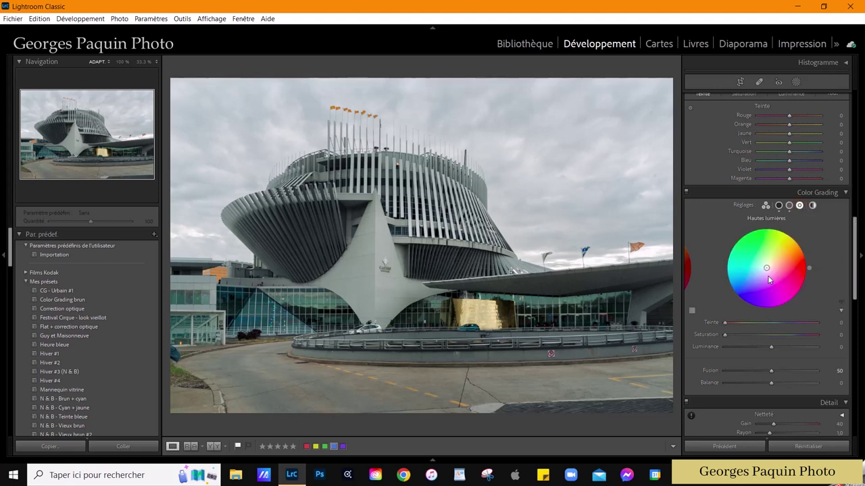
mouse_move(768, 272)
left_mouse_down()
mouse_move(725, 272)
mouse_move(725, 259)
left_mouse_up()
left_click(733, 335)
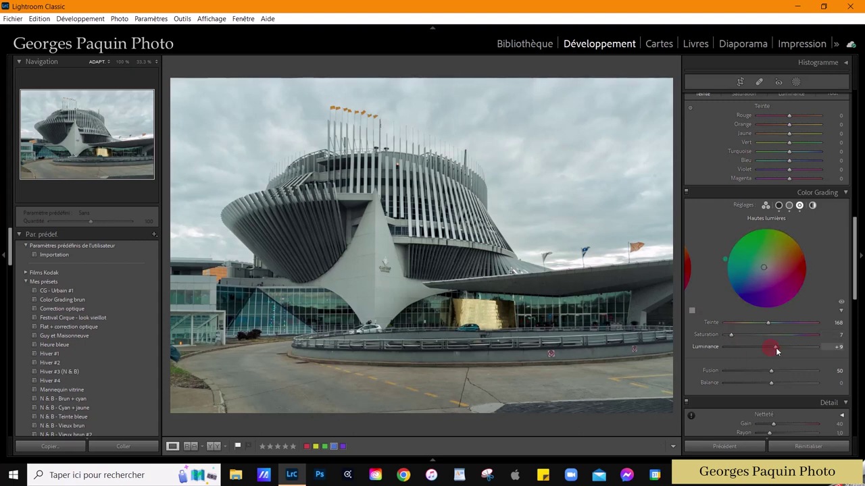
left_click_drag(778, 348, 777, 347)
mouse_move(771, 383)
left_mouse_down()
mouse_move(752, 390)
mouse_move(760, 395)
left_mouse_up()
left_click_drag(772, 373, 786, 377)
Step: Re-enable Color Grading, lower shadow saturation to 10, and zoom in on the golden wall
left_click(686, 193)
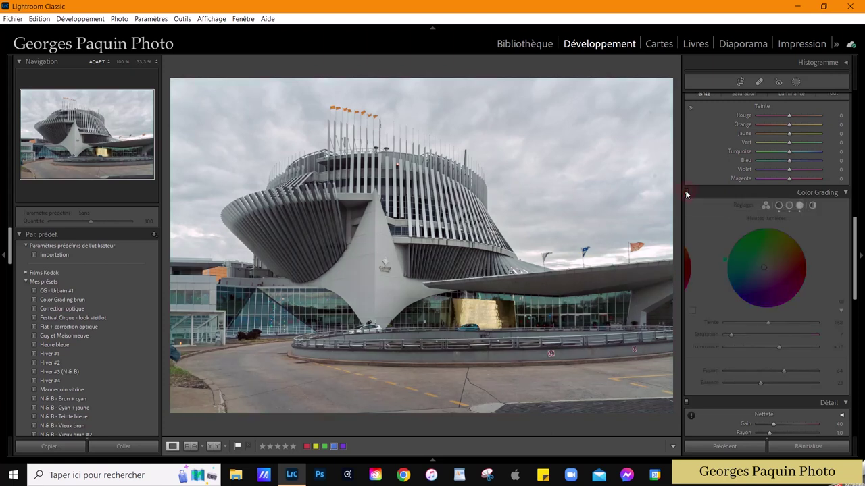
left_click(686, 193)
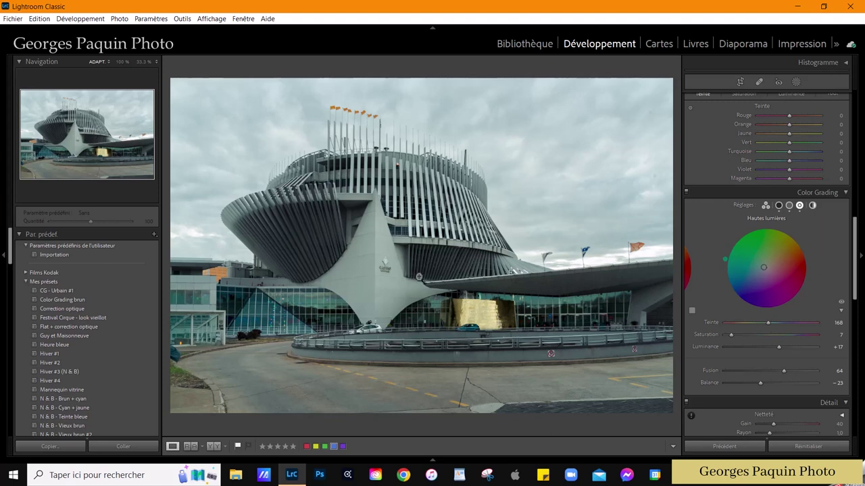
left_click(778, 206)
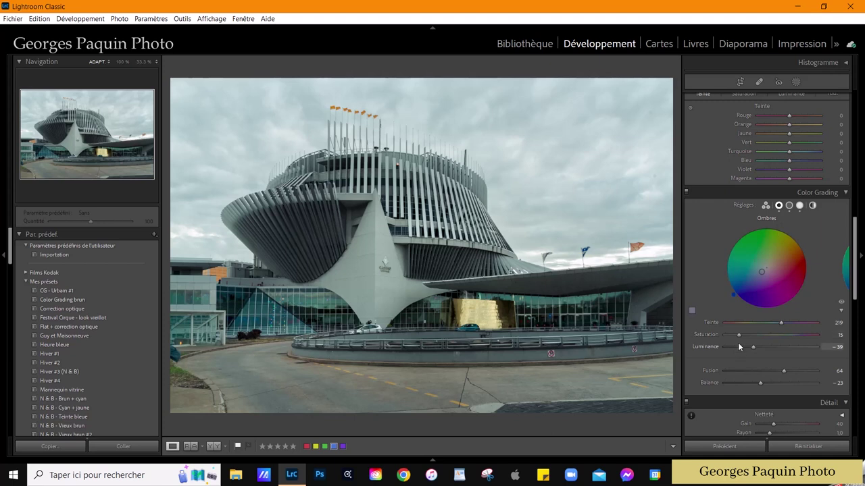
left_click_drag(739, 335, 735, 339)
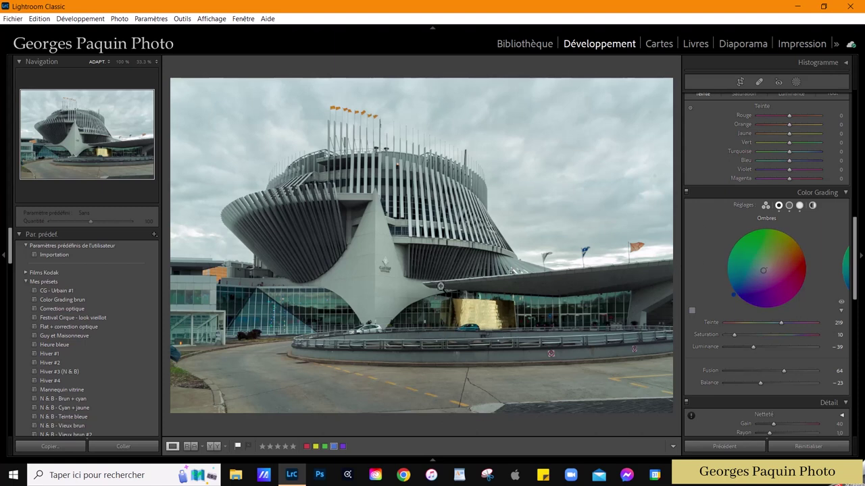
left_click(500, 326)
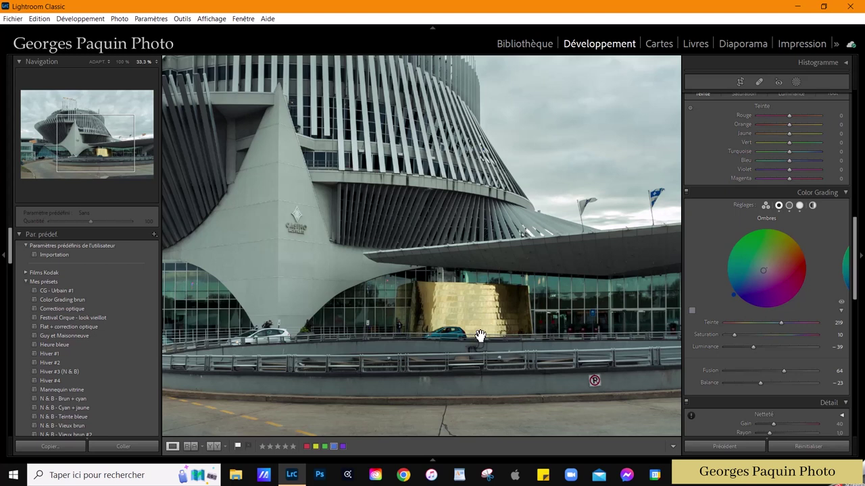
Step: Zoom to 50% on the golden wall and Casino sign, then reopen the masking panel
key("ctrl+equal")
left_click_drag(524, 376, 484, 310)
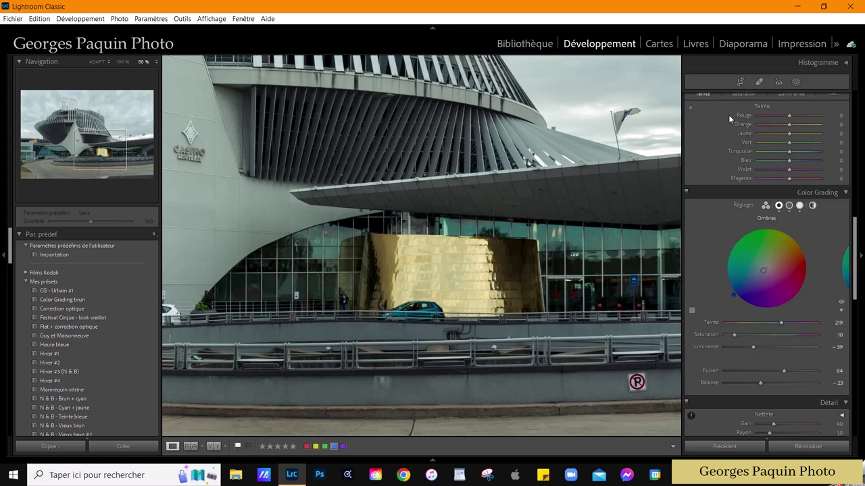
left_click(796, 82)
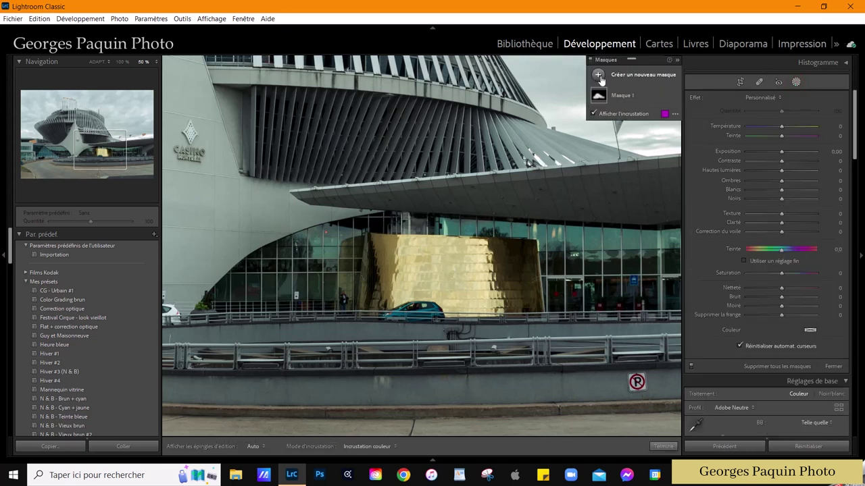
Step: Add a Color Range mask sampled from the gold facade, Refine 39, overlay hidden
left_click(600, 76)
left_click(676, 162)
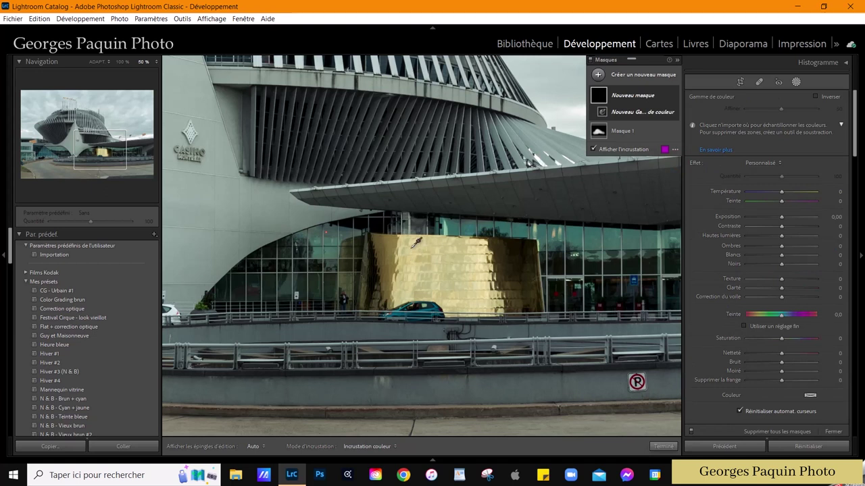
left_click_drag(410, 249, 436, 268)
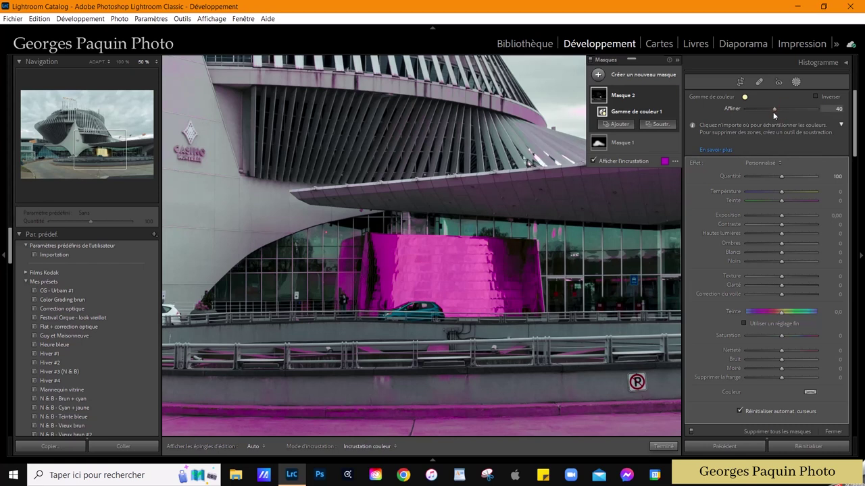
left_click_drag(774, 114, 773, 114)
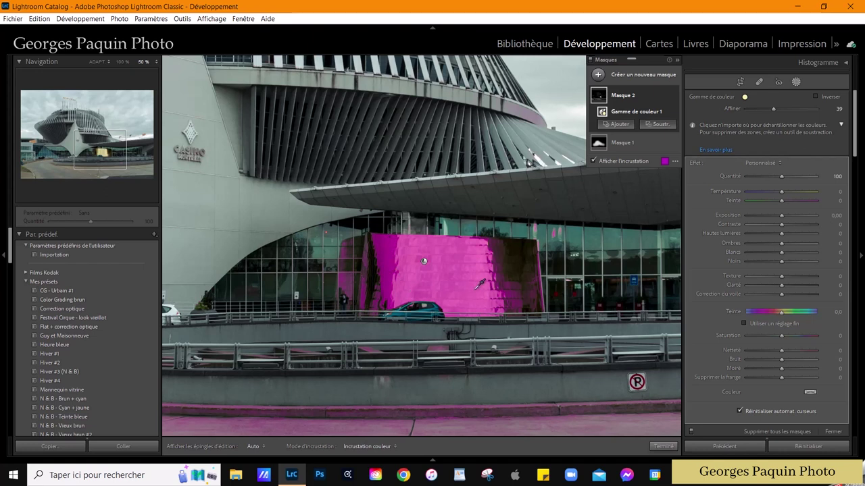
left_click(638, 162)
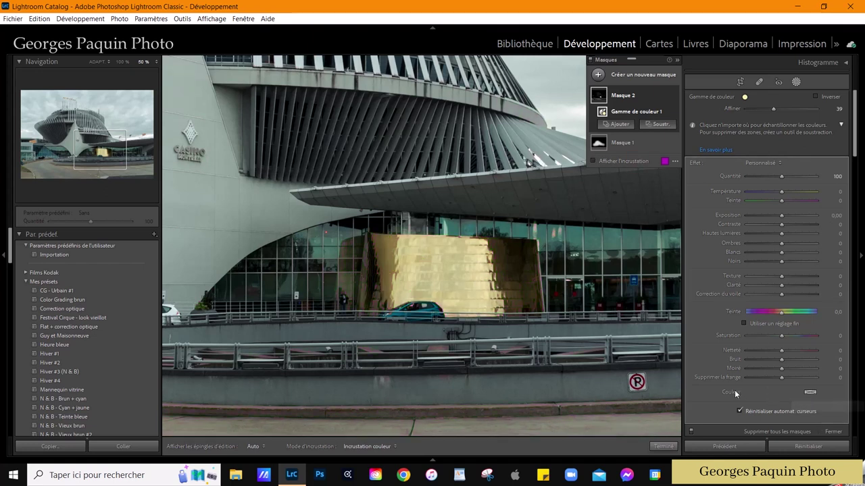
Step: Give Mask 2 a gold colour tint and fit the whole photo in the Navigator
left_click(811, 393)
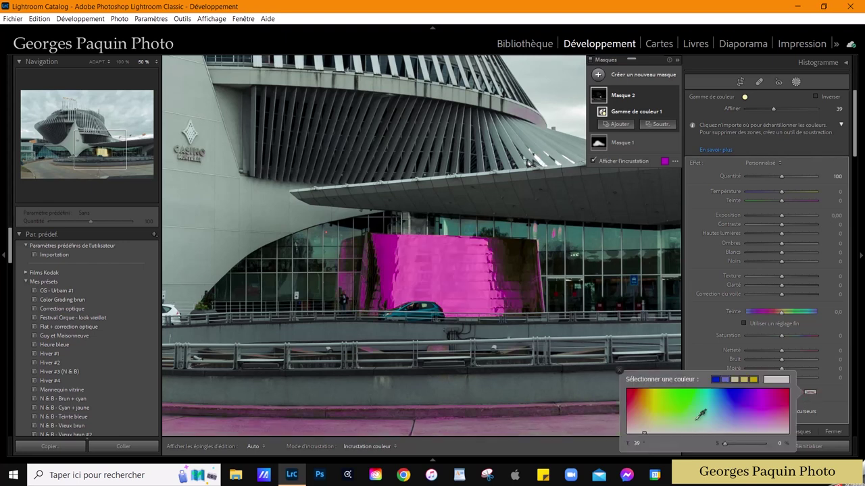
left_click(648, 412)
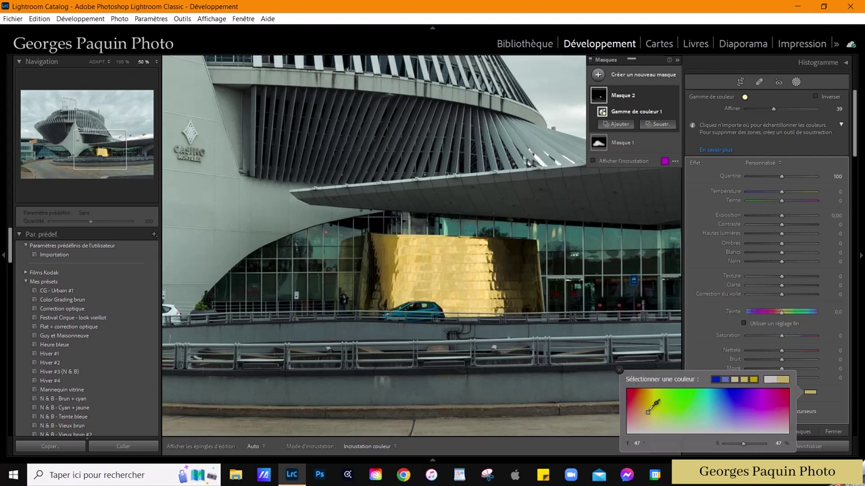
left_click(694, 332)
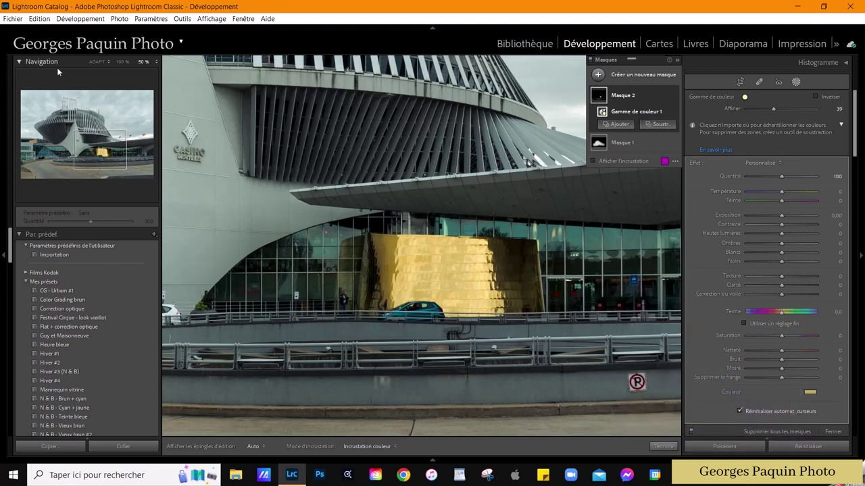
left_click(98, 62)
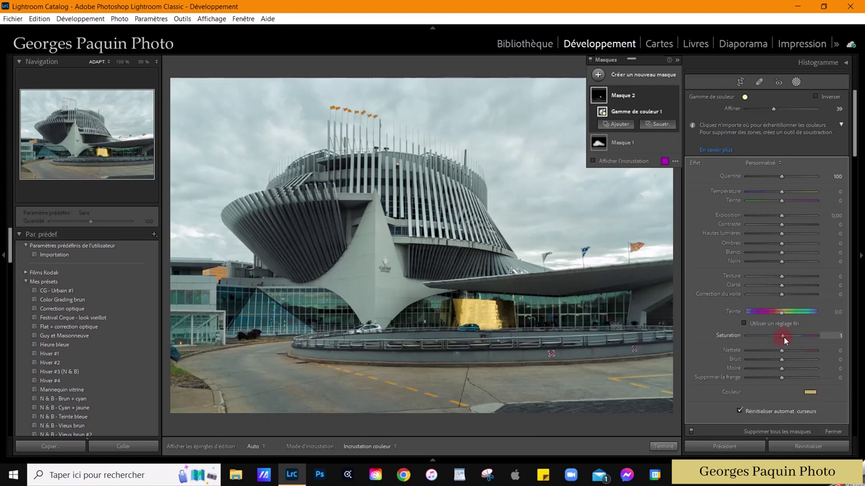
Step: Push the facade mask's Saturation to 30 and warm its Temperature to 14
left_click_drag(782, 337, 792, 337)
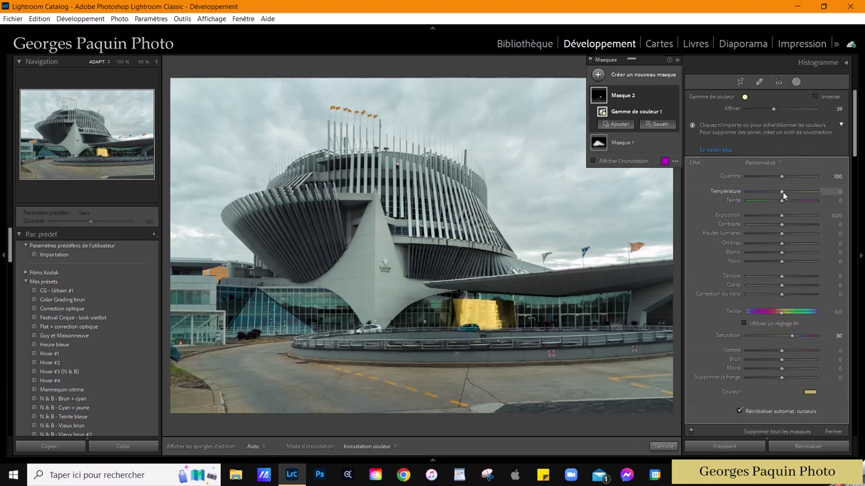
left_click_drag(784, 194, 789, 190)
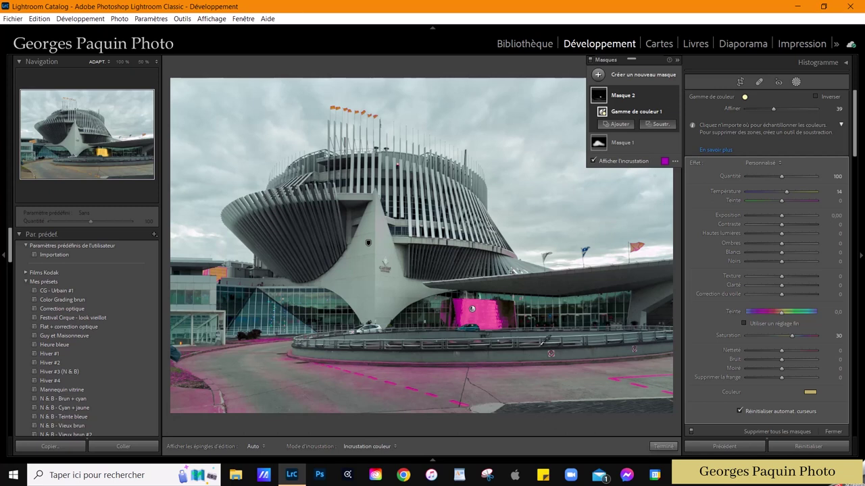
Step: Subtract a Flow 100 brush from Mask 2 to erase the road's dashed lines, edit pins hidden
left_click(662, 125)
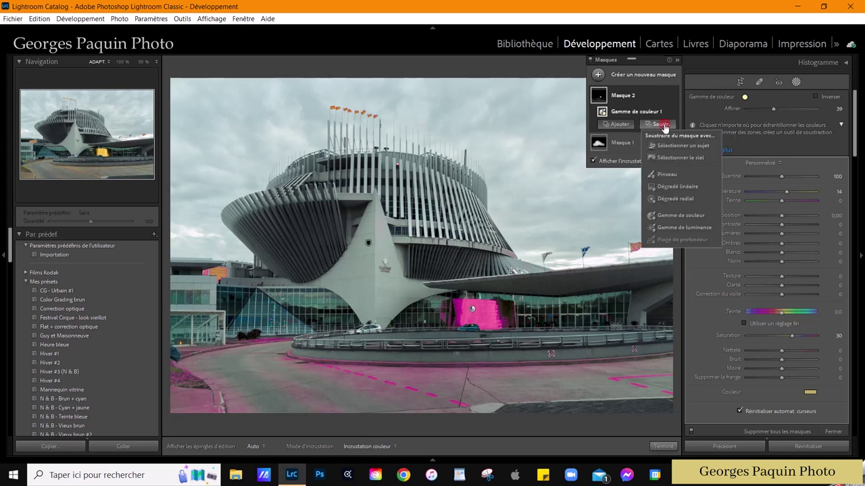
left_click(670, 175)
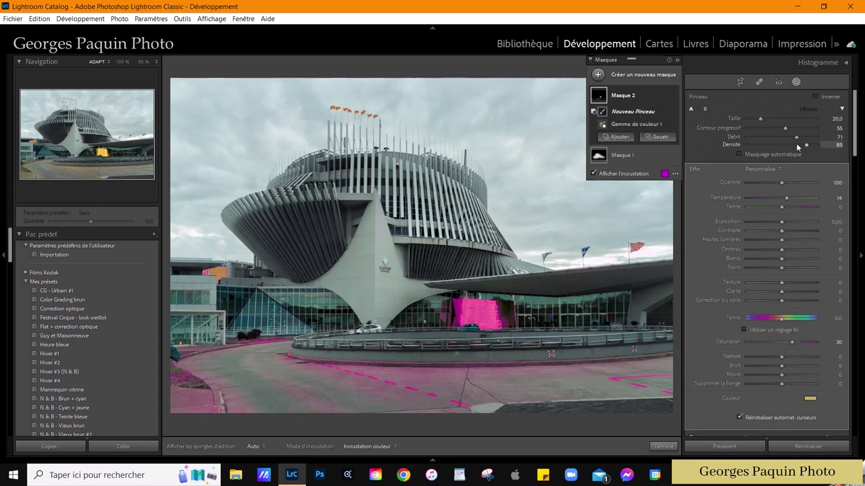
left_click_drag(795, 137, 816, 137)
left_click(641, 371)
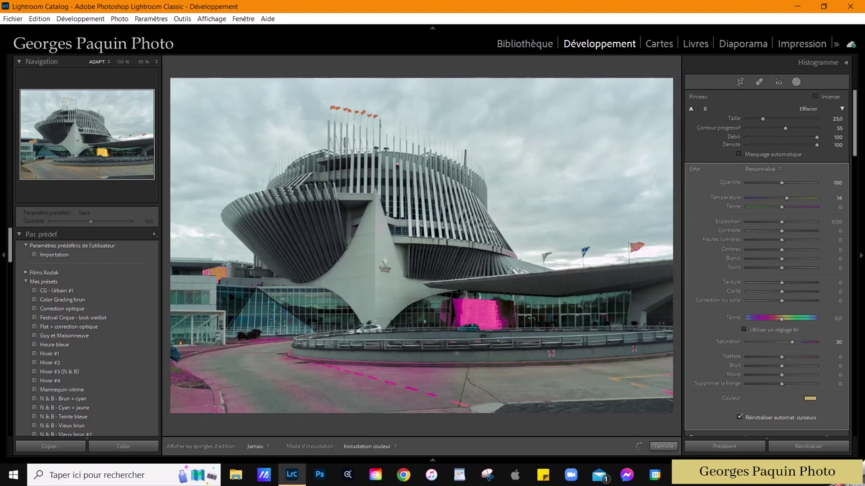
left_click_drag(412, 389, 316, 363)
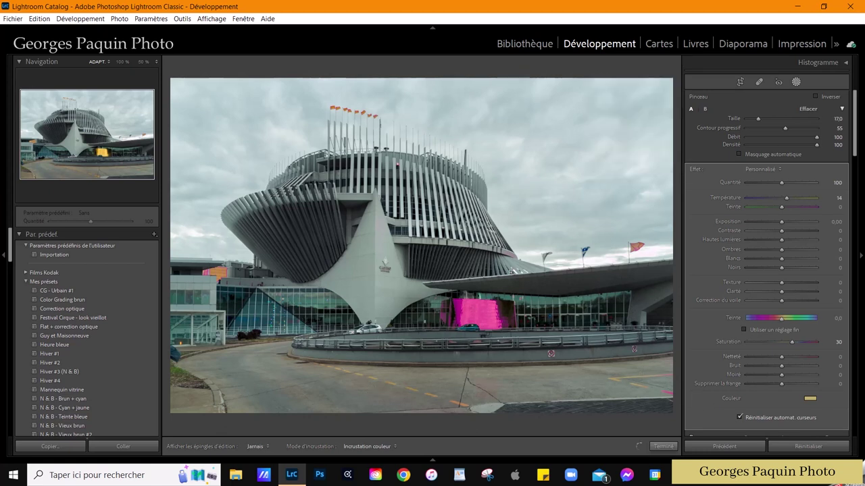
scroll(642, 372, "down", 2)
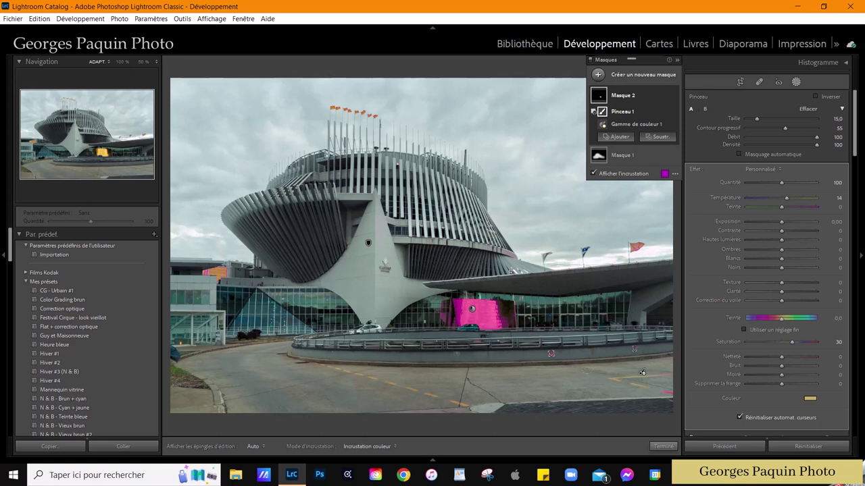
Step: Close Masking with Done and zoom the photo out to 12.5%
left_click(662, 447)
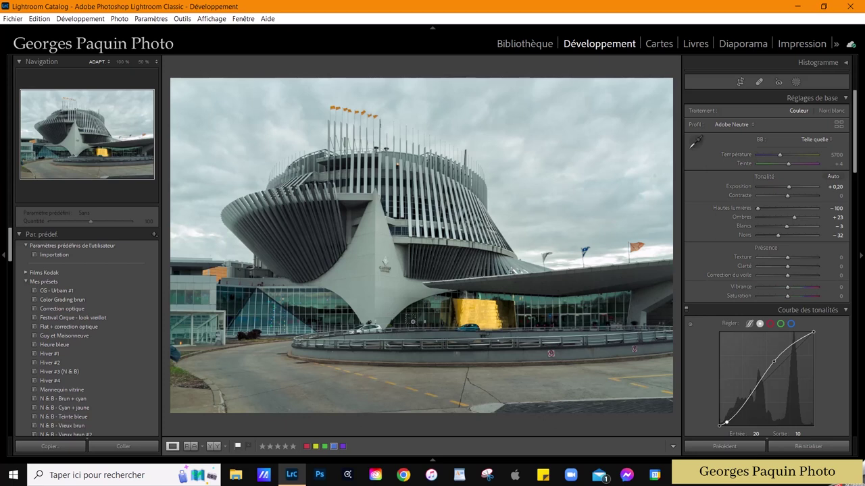
key("ctrl+minus")
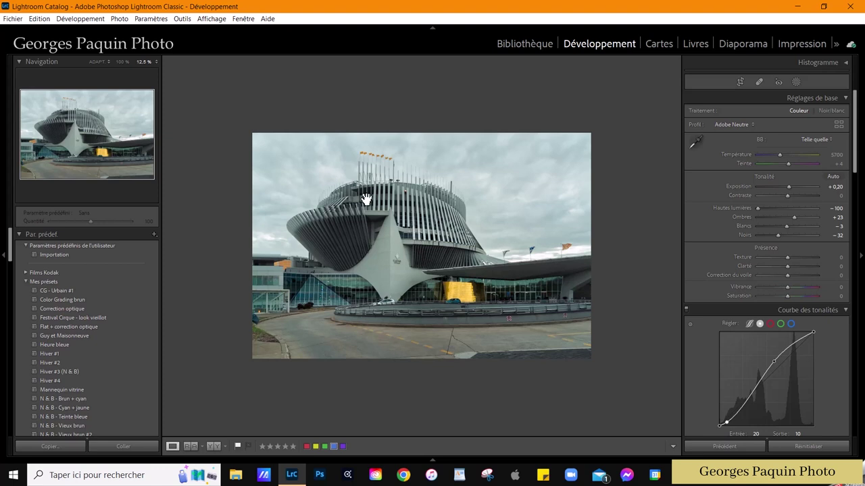
Step: Create a new inverted Radial Gradient mask
left_click(796, 82)
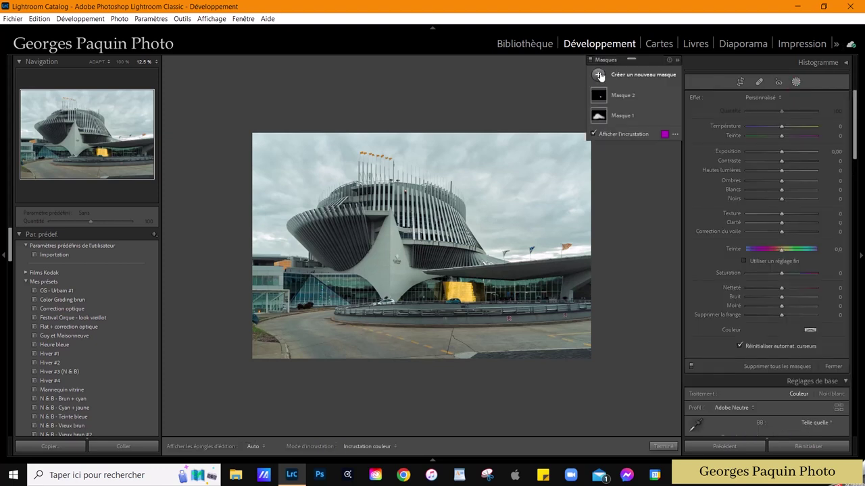
left_click(600, 75)
left_click(662, 148)
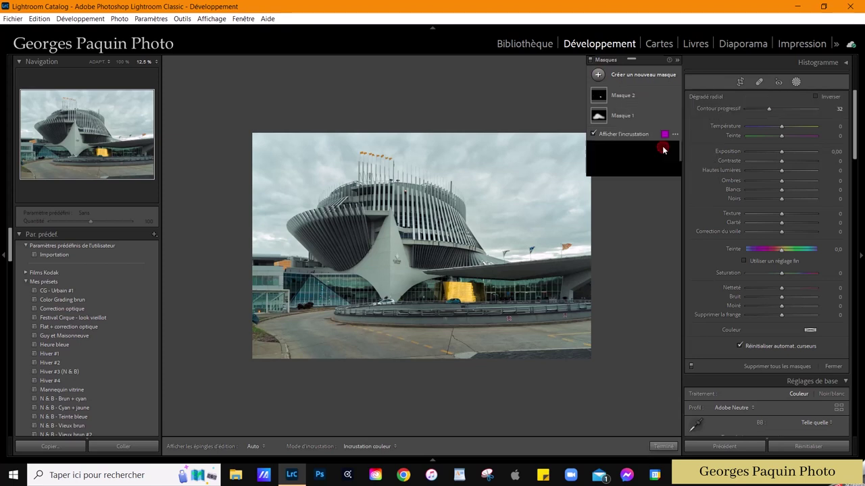
left_click(830, 97)
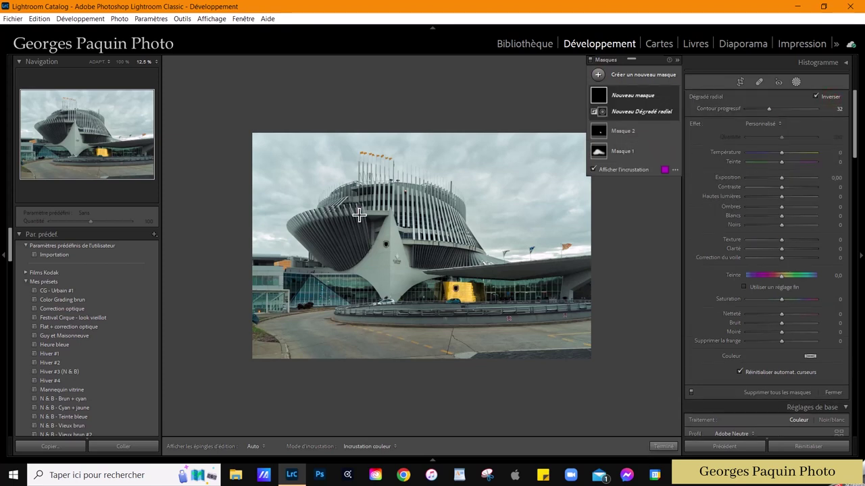
Step: Draw the ellipse around the casino building and widen its feather to 43
mouse_move(354, 212)
left_mouse_down()
mouse_move(463, 264)
mouse_move(505, 313)
left_mouse_up()
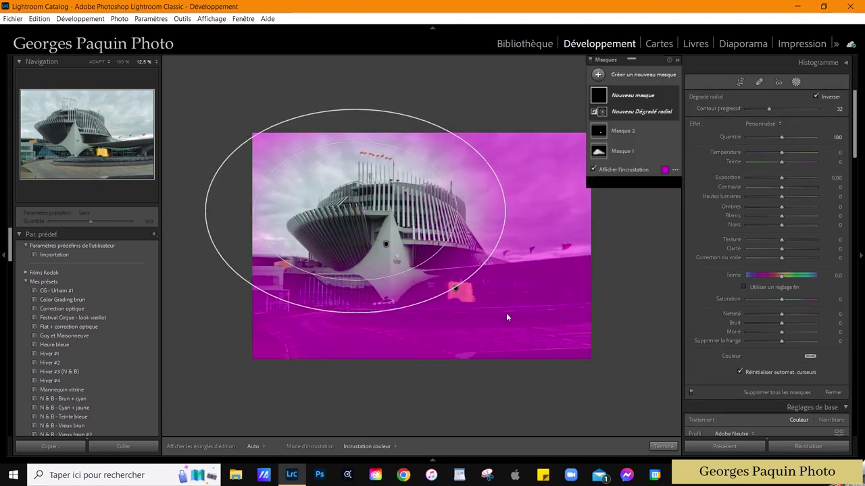
left_click_drag(365, 208, 387, 255)
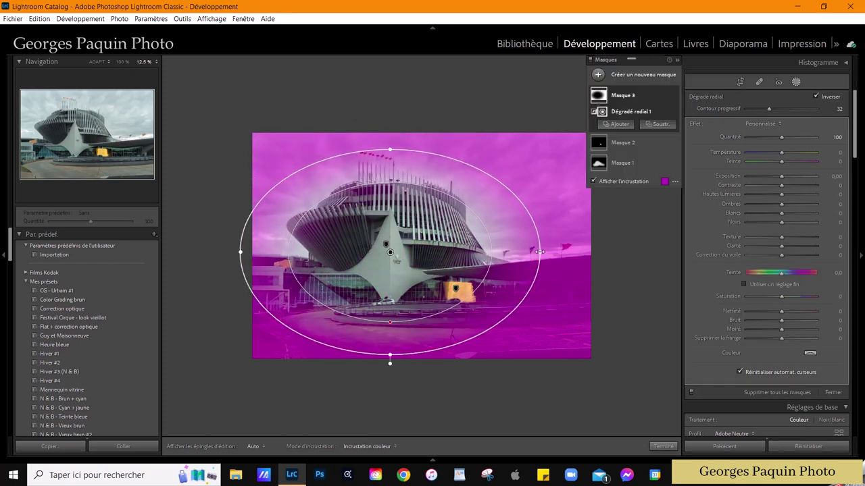
left_click_drag(534, 250, 556, 247)
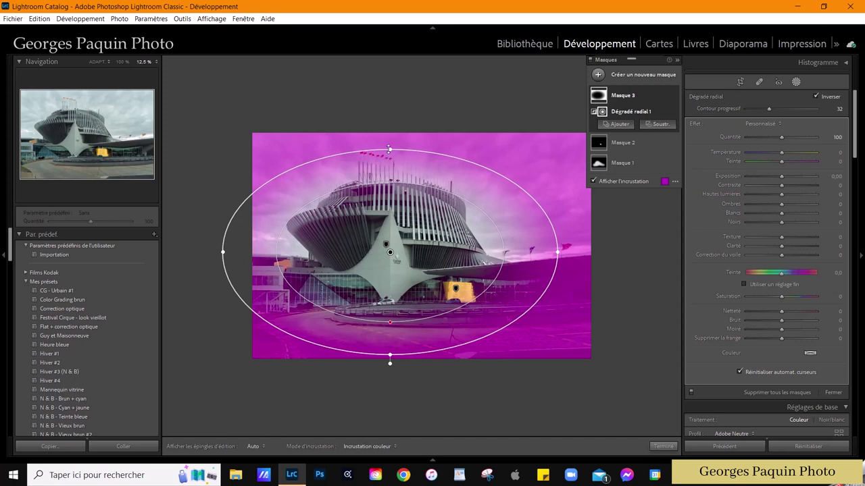
left_click_drag(386, 150, 387, 135)
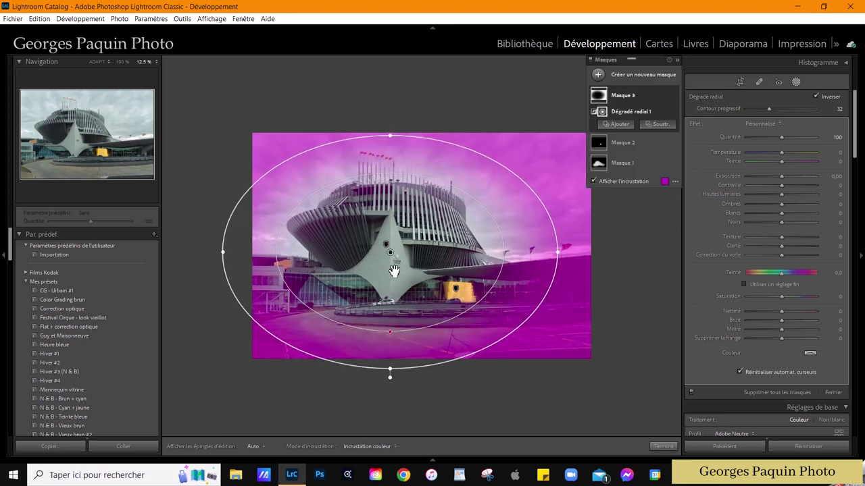
left_click_drag(397, 330, 392, 318)
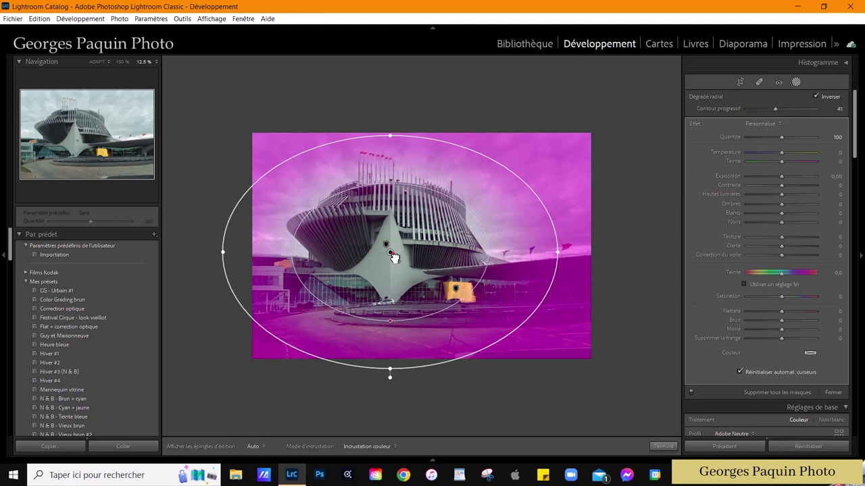
left_click_drag(394, 260, 391, 262)
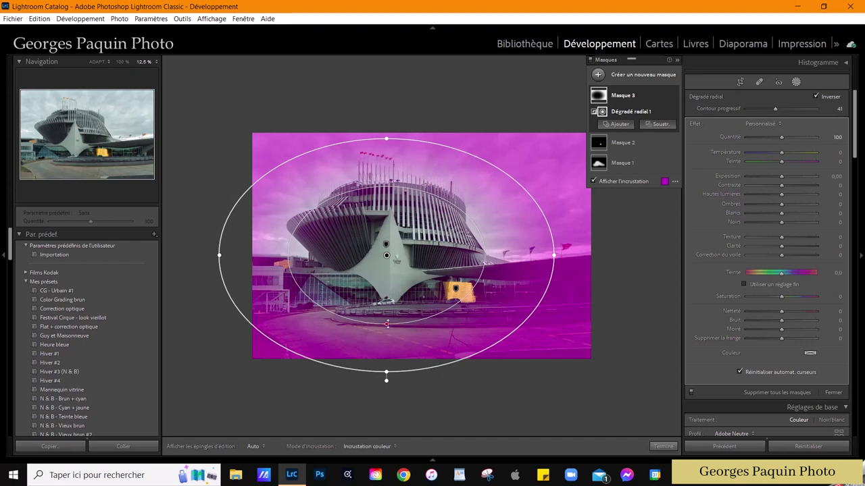
left_click_drag(387, 324, 390, 321)
Step: Darken Mask 3's edges: Exposure −0.70, Contrast 18, Whites 14, Blacks −25, Clarity 16, Dehaze 9
left_click(626, 183)
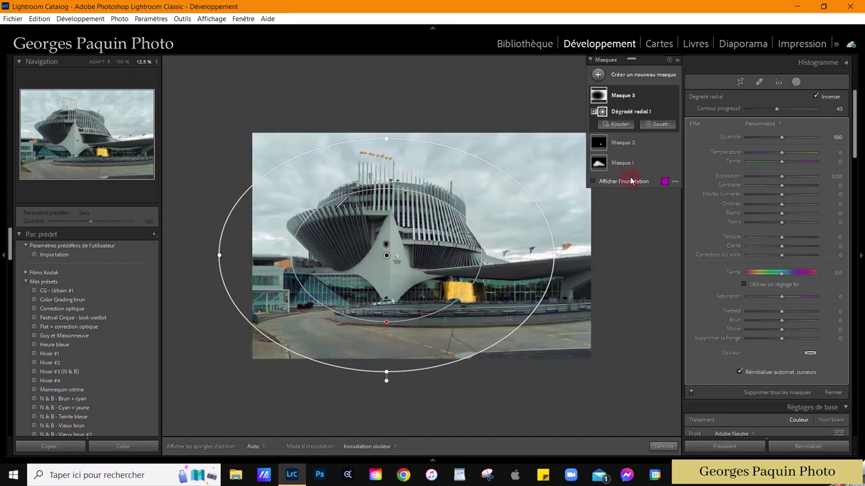
scroll(783, 179, "down", 2)
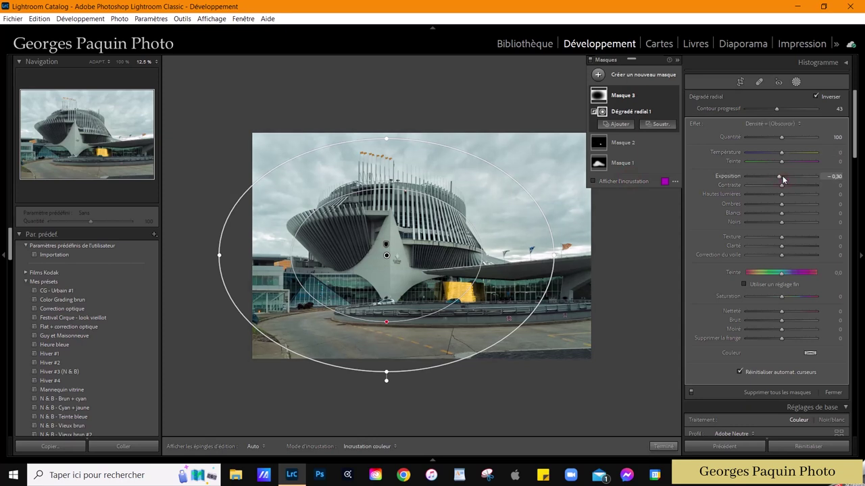
scroll(783, 179, "down", 2)
scroll(783, 179, "down", 3)
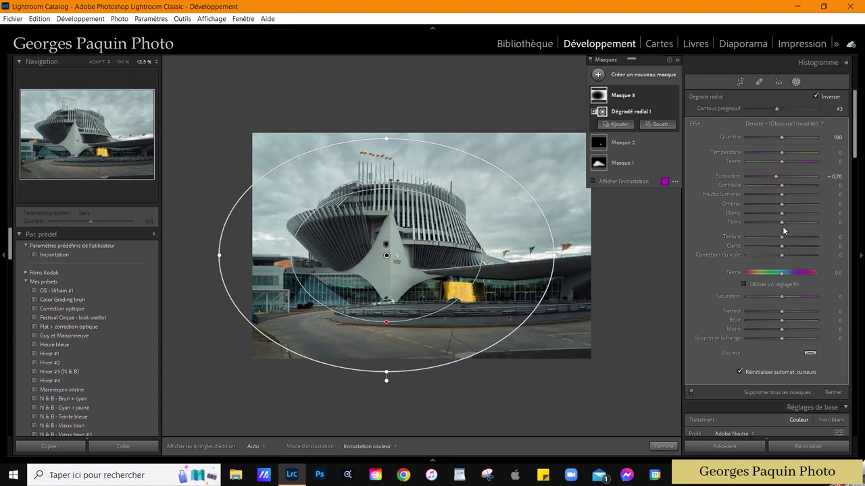
mouse_move(783, 223)
left_mouse_down()
mouse_move(777, 229)
mouse_move(786, 213)
left_mouse_up()
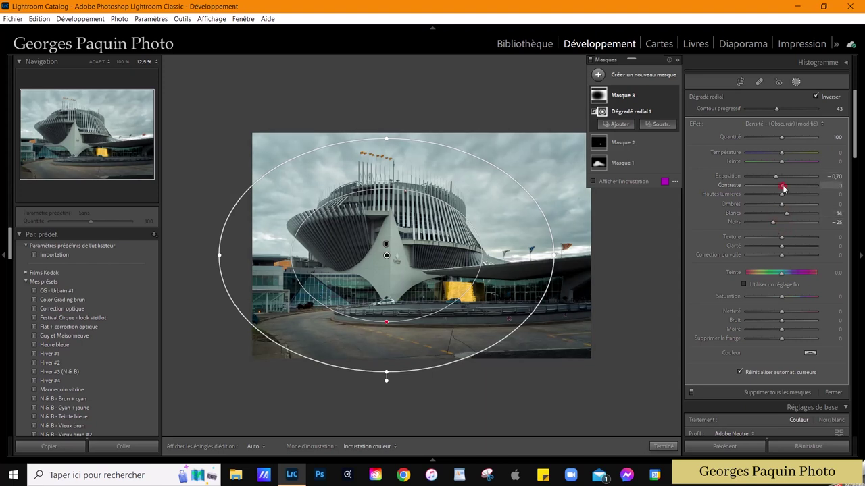
left_click_drag(789, 185, 788, 185)
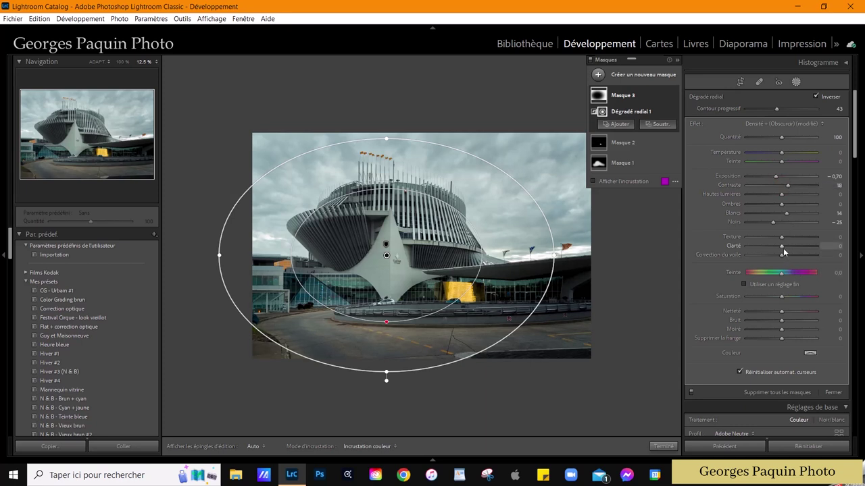
left_click_drag(782, 246, 787, 246)
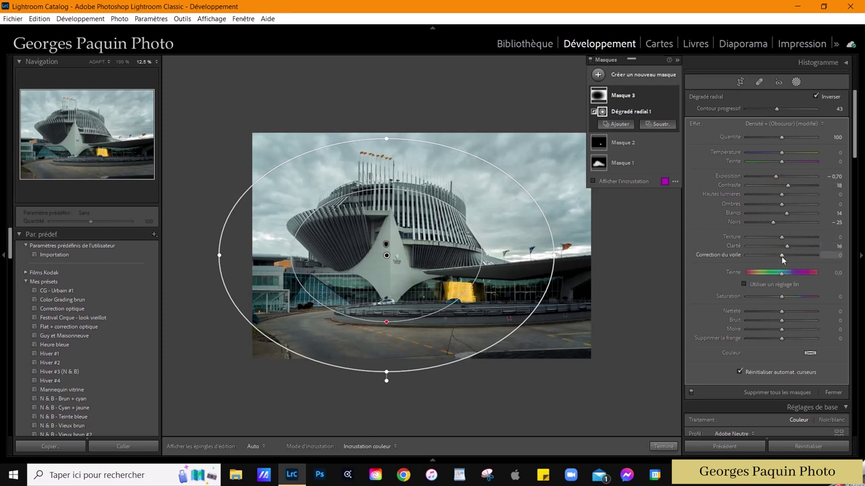
left_click_drag(782, 256, 785, 256)
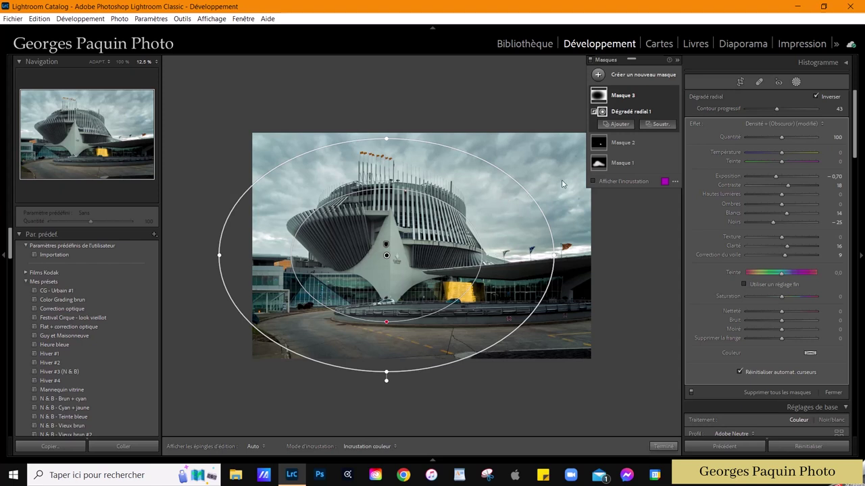
left_click(641, 182)
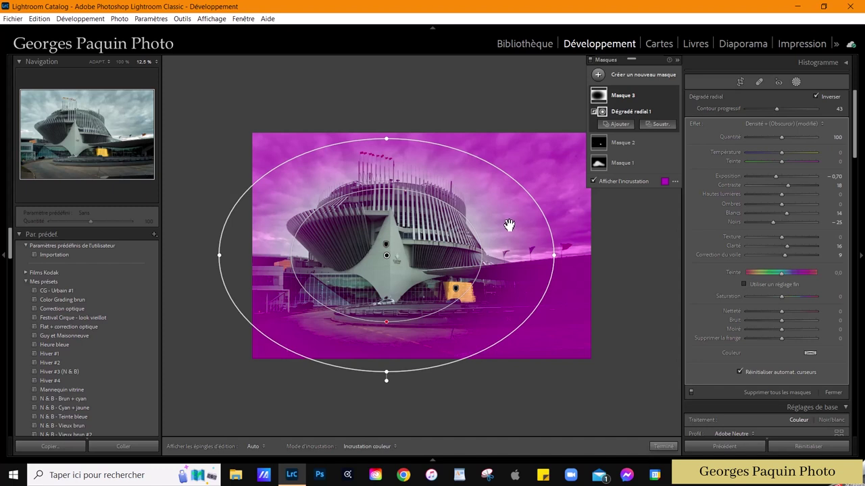
Step: Intersect Mask 3 with a brush and paint across the sky to keep it there
mouse_move(632, 143)
key("alt")
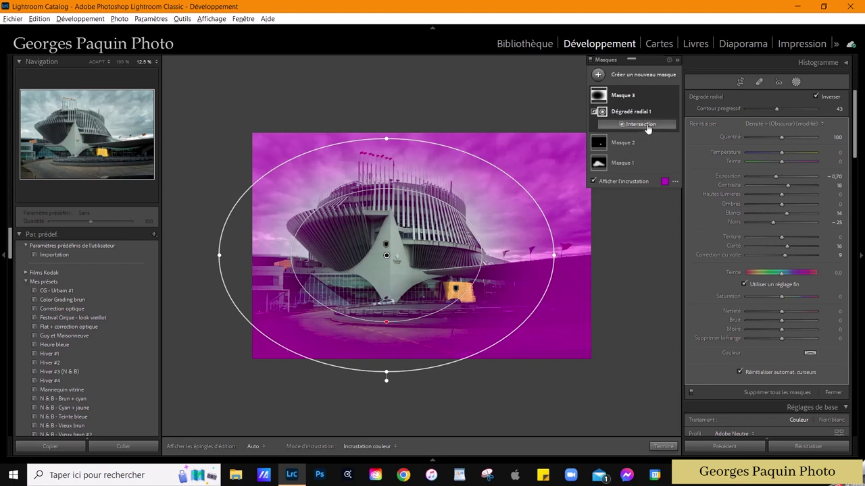
left_click(646, 126)
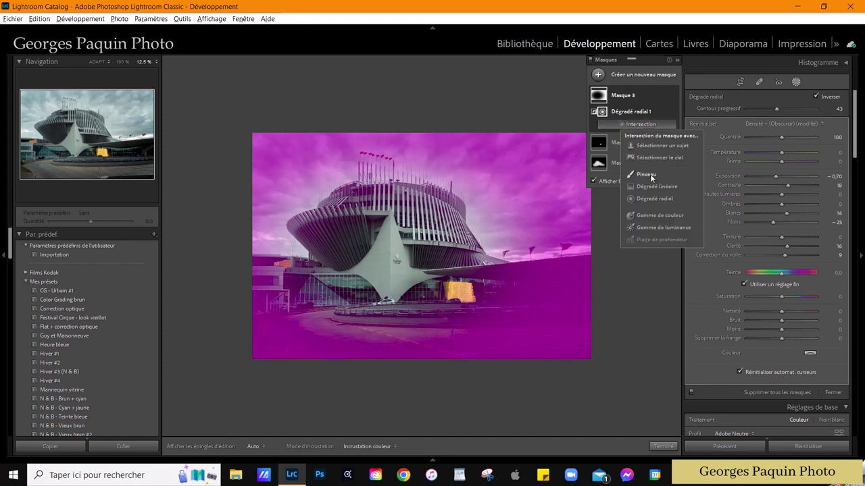
left_click(647, 174)
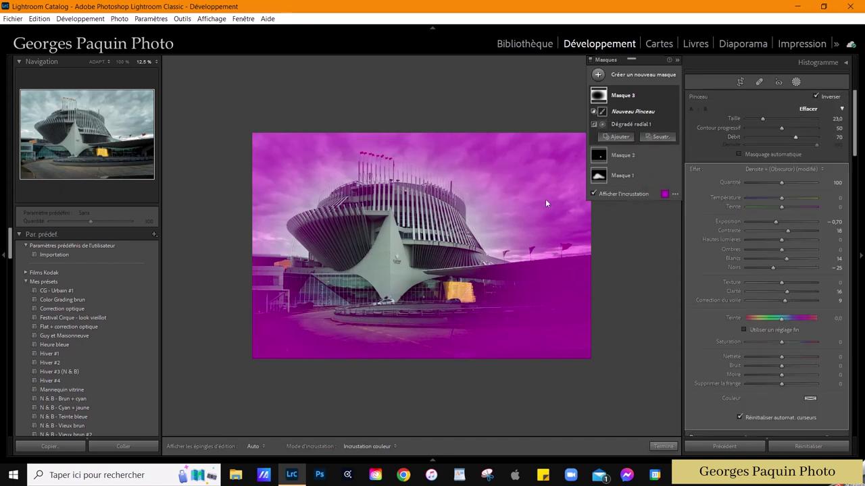
scroll(546, 203, "up", 2)
mouse_move(456, 177)
left_mouse_down()
mouse_move(515, 124)
mouse_move(229, 154)
left_mouse_up()
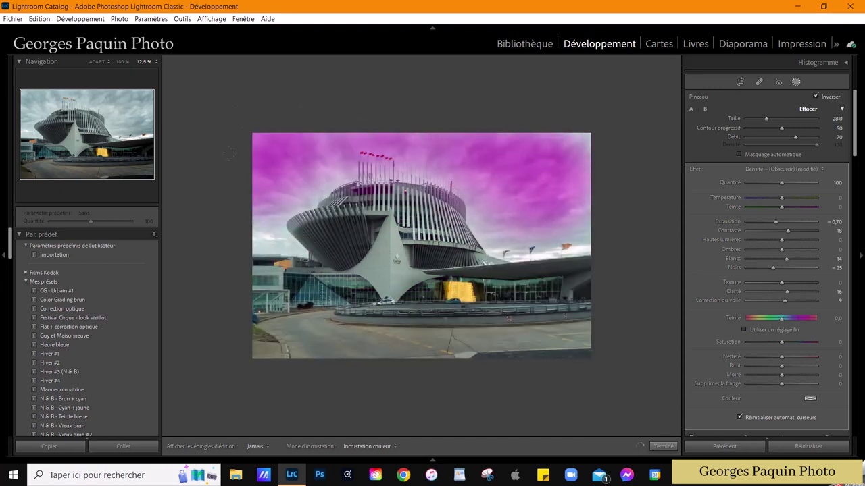
left_click_drag(229, 154, 574, 216)
Step: Erase brush spill along the building's right edge, hide the overlay and close Masking
key("h")
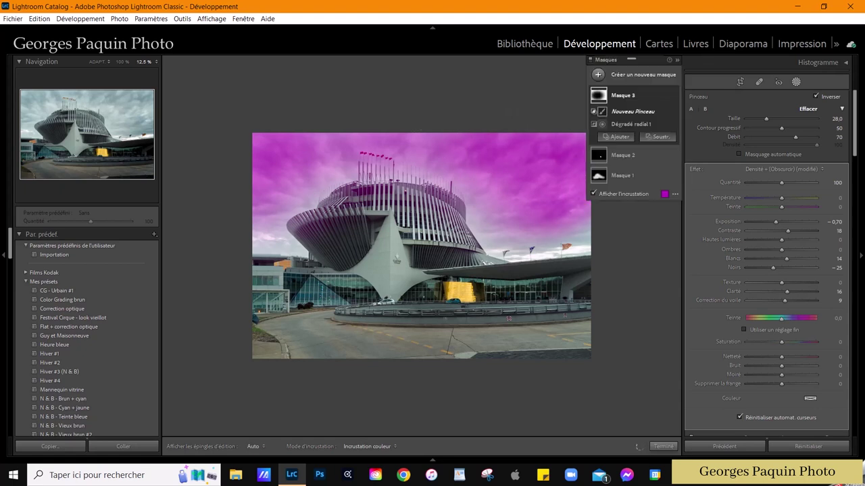
key("h")
scroll(488, 203, "down", 2)
mouse_move(493, 209)
left_mouse_down()
mouse_move(554, 250)
mouse_move(574, 250)
left_mouse_up()
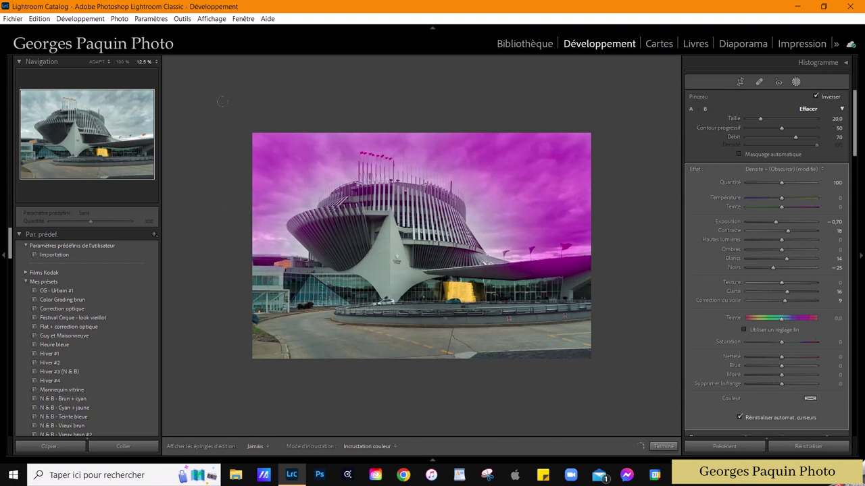
key("h")
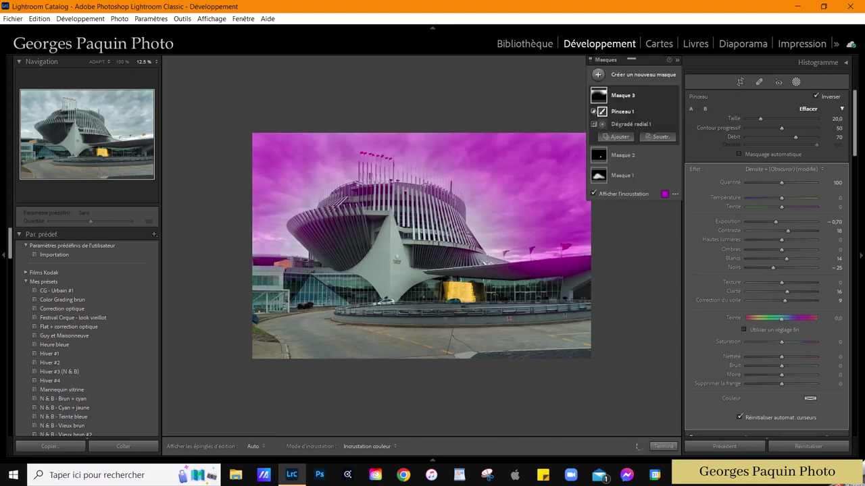
scroll(457, 178, "down", 2)
key("alt")
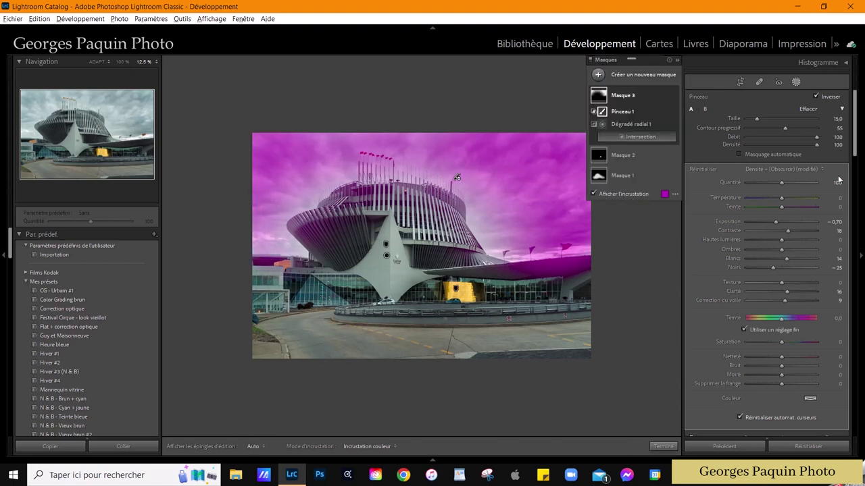
left_click_drag(580, 258, 551, 261)
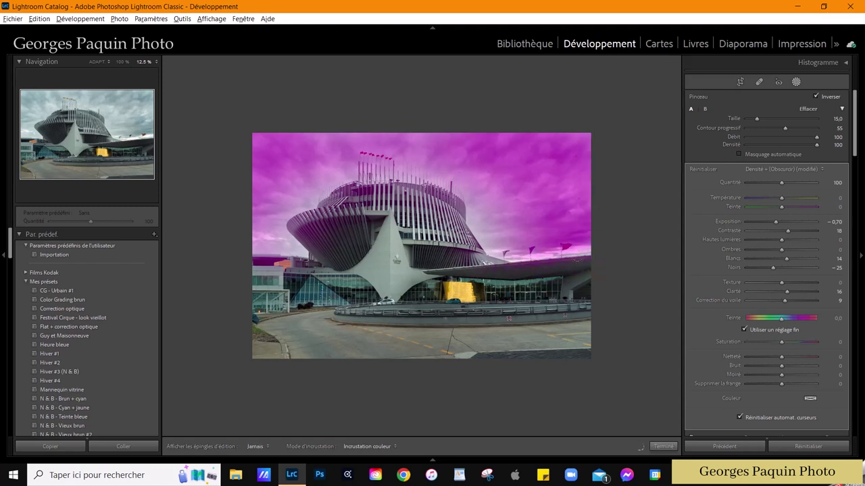
left_click_drag(270, 257, 260, 264)
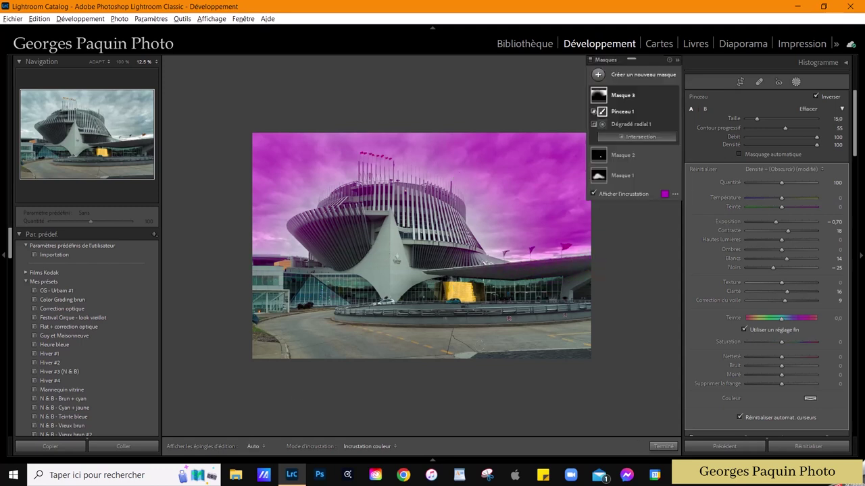
left_click(624, 194)
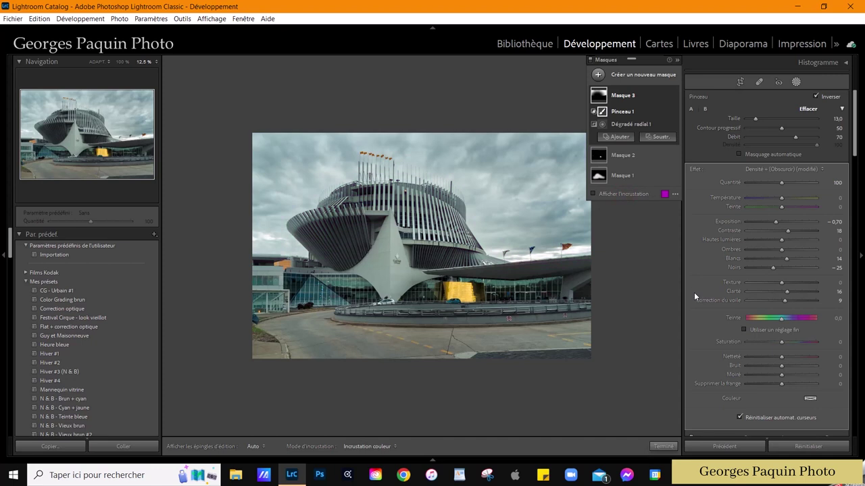
left_click(662, 446)
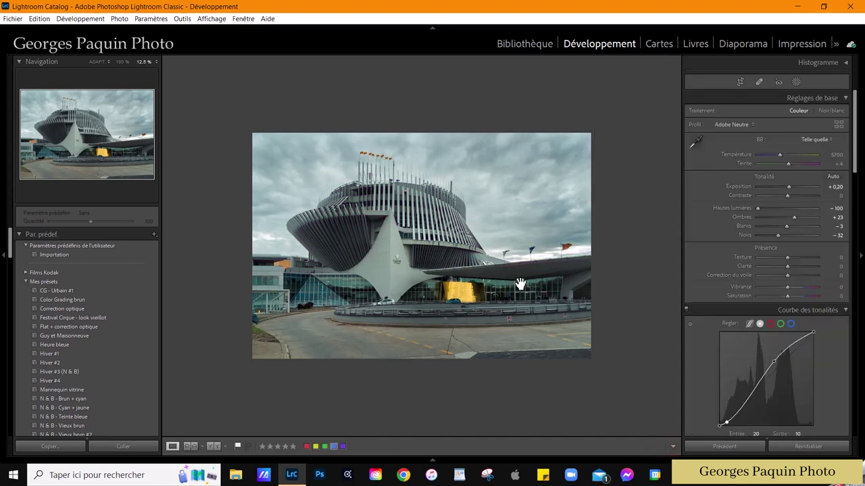
Step: Zoom the photo to 50%, show the info overlay, and open Spot Removal
left_click(520, 285)
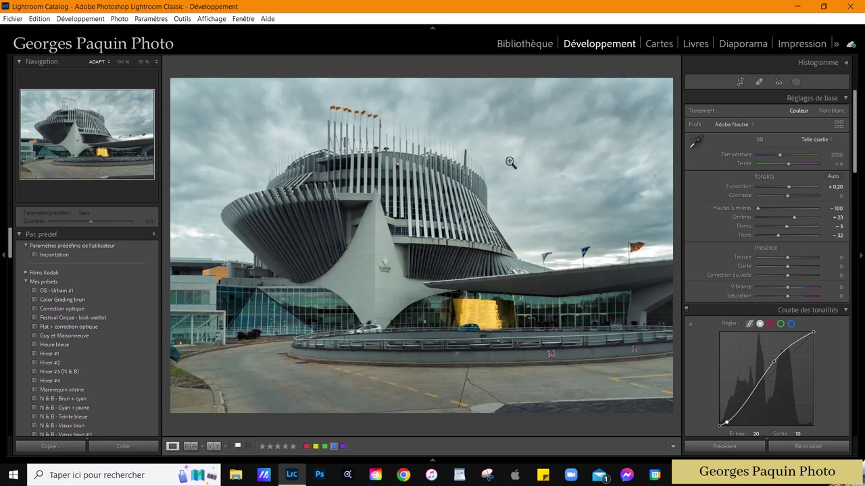
key("i")
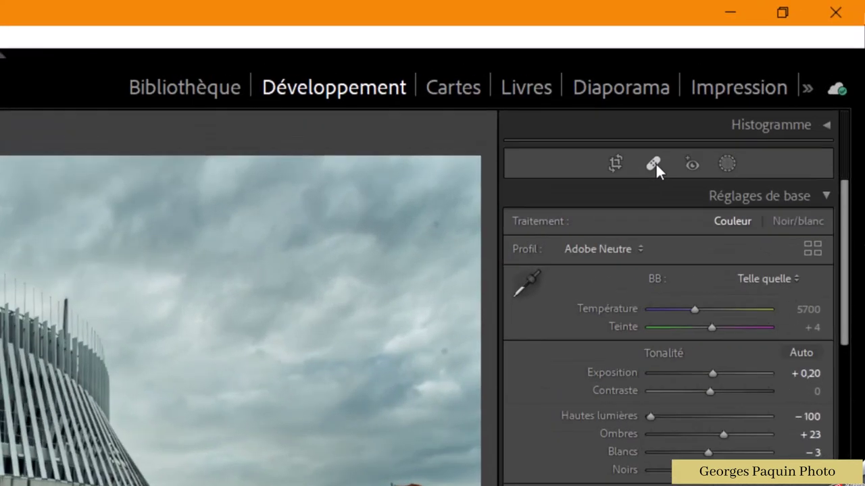
left_click(654, 164)
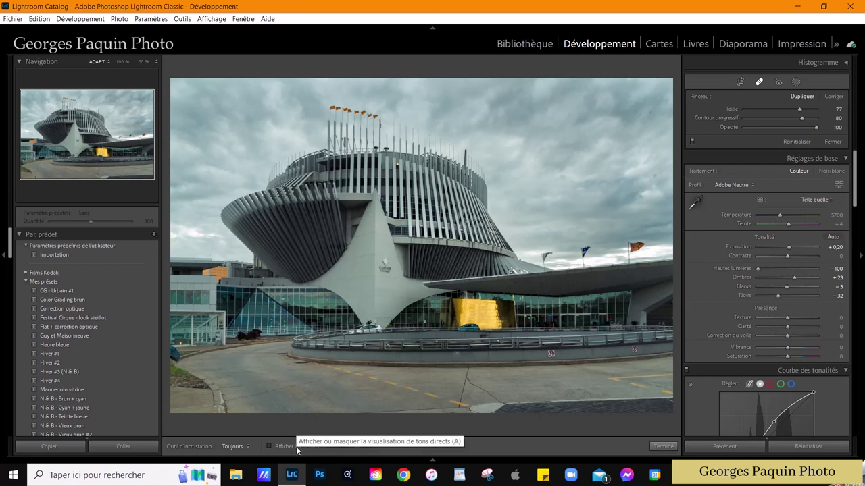
Step: Turn on Visualize Spots and tune its threshold to expose the sky's dust spots
left_click(269, 447)
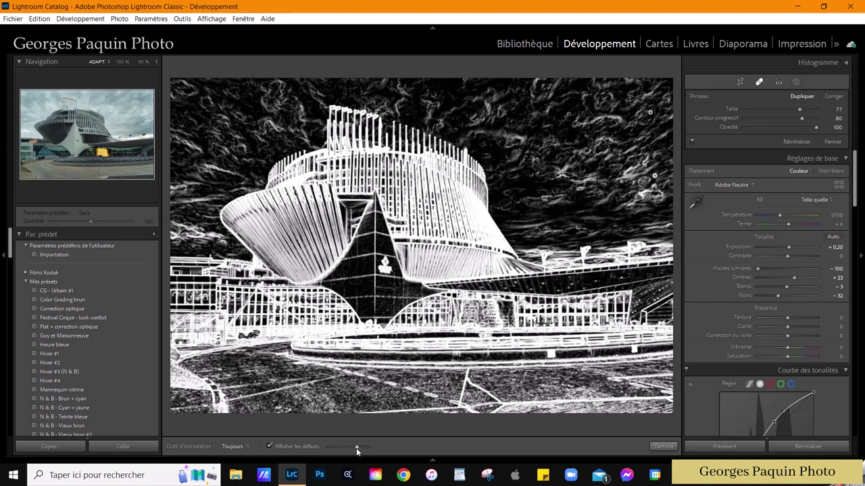
mouse_move(356, 447)
left_mouse_down()
mouse_move(345, 448)
mouse_move(357, 442)
left_mouse_up()
left_click_drag(352, 446, 352, 447)
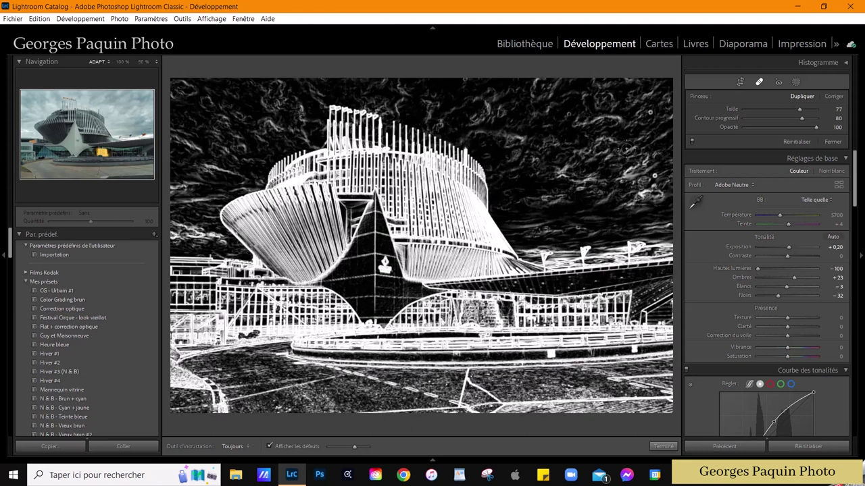
Step: Magnify the photo to 50% on the sky and switch the spot brush to Heal
left_click(142, 62)
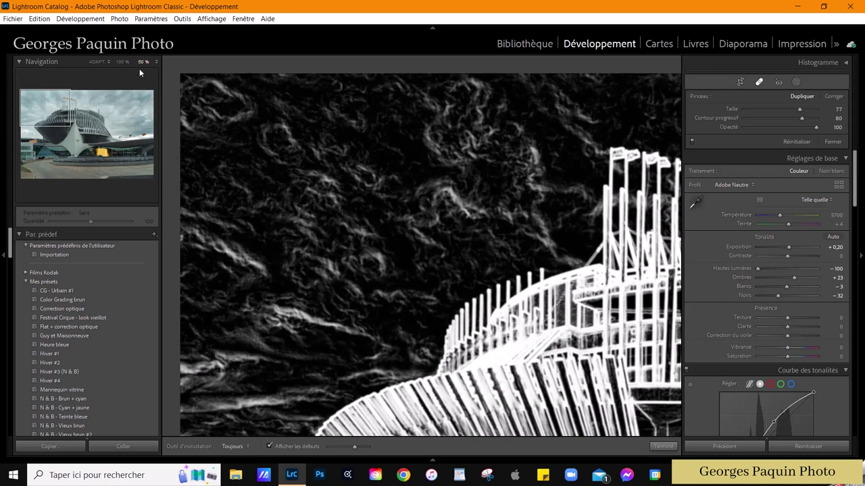
left_click_drag(57, 123, 138, 110)
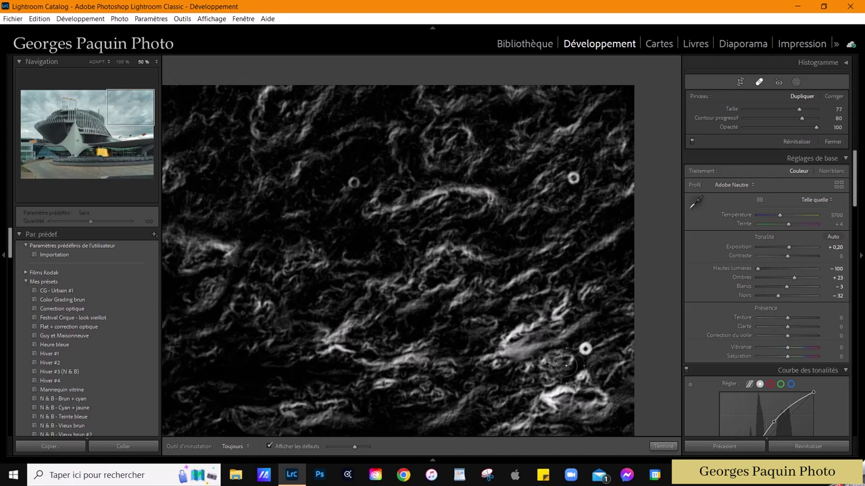
scroll(573, 235, "up", 1)
scroll(552, 282, "up", 1)
left_click(839, 98)
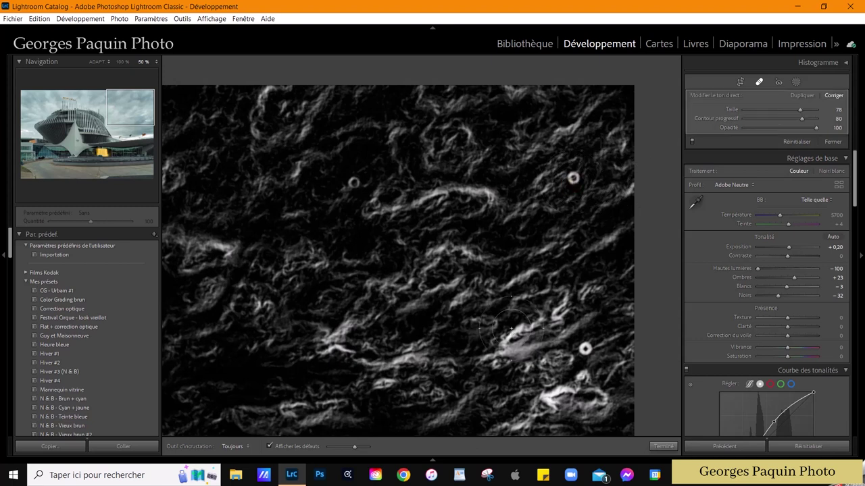
Step: Heal dust spots across the sky, panning from the upper sky back to the building
left_click(584, 349)
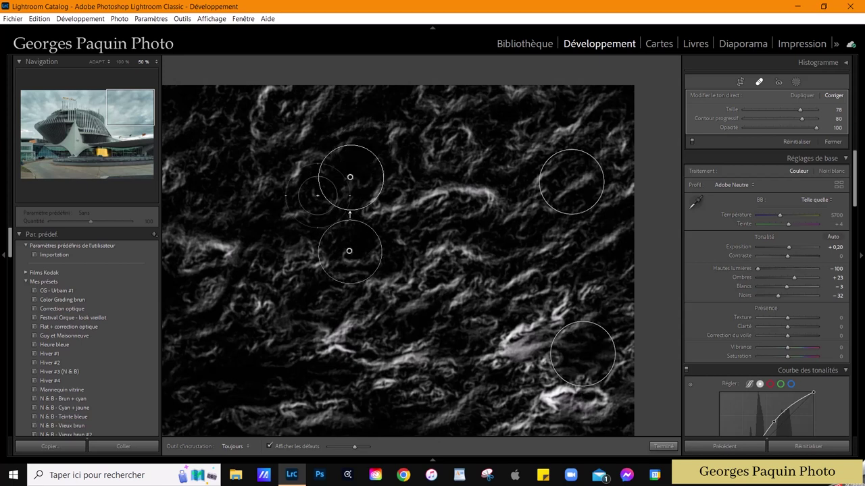
left_click_drag(231, 227, 389, 184)
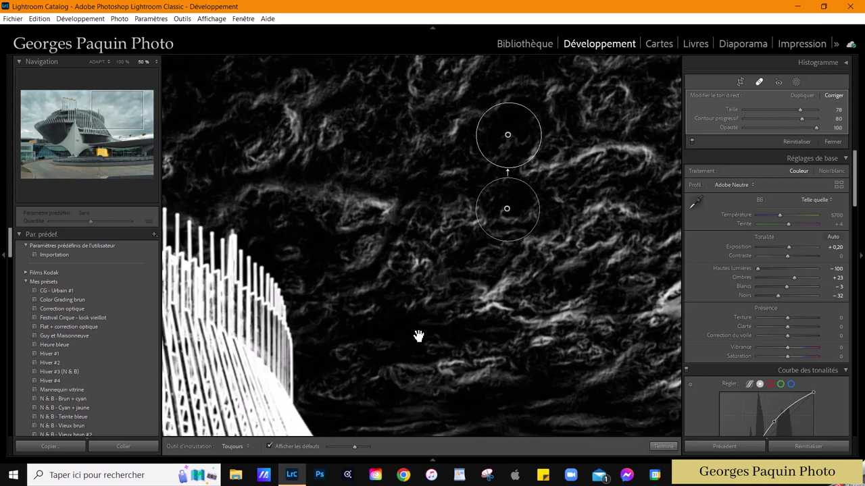
left_click_drag(419, 336, 299, 245)
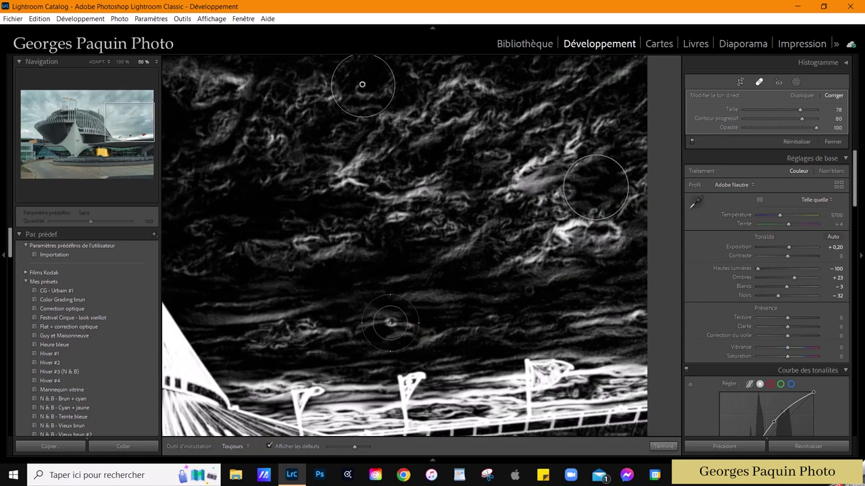
left_click(391, 322)
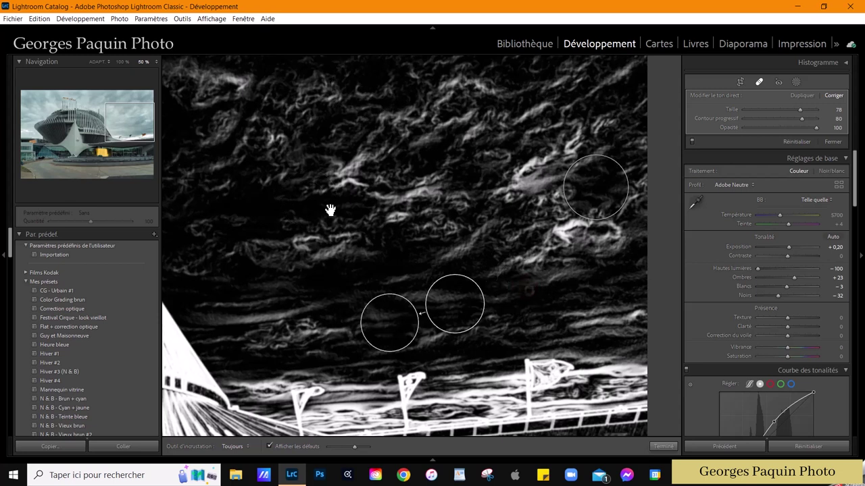
left_click_drag(250, 174, 411, 252)
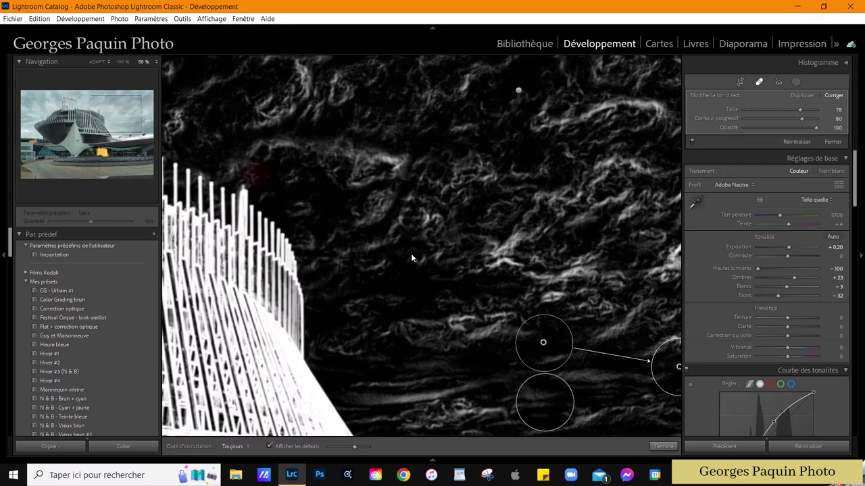
left_click_drag(376, 224, 467, 252)
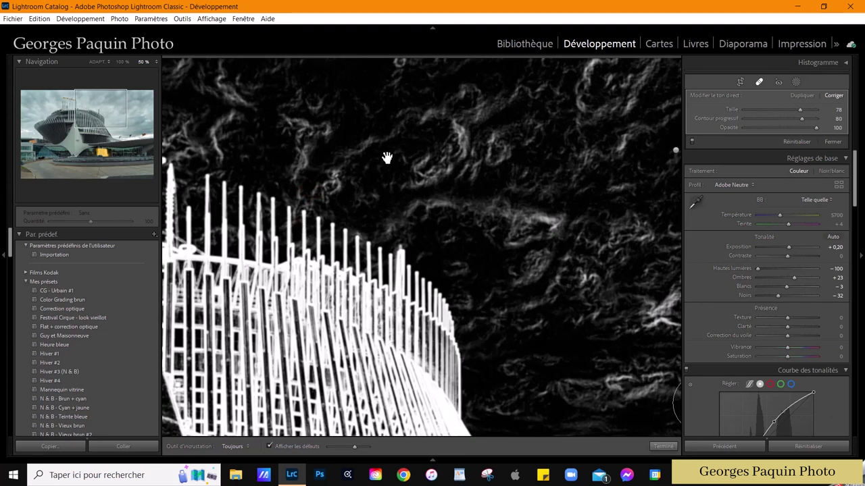
left_click_drag(283, 170, 336, 222)
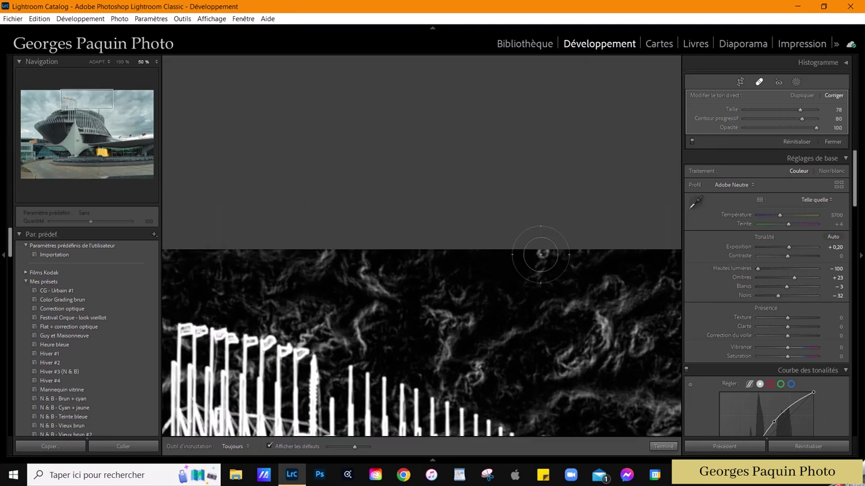
scroll(544, 256, "down", 1)
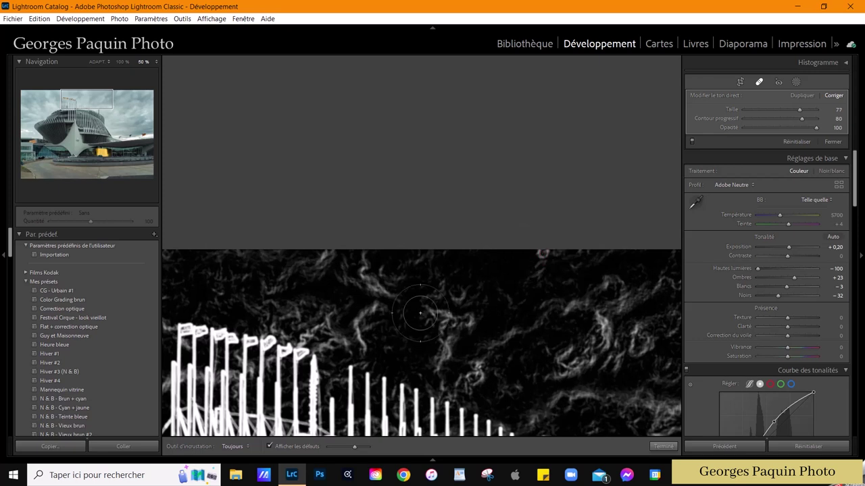
left_click_drag(286, 300, 467, 262)
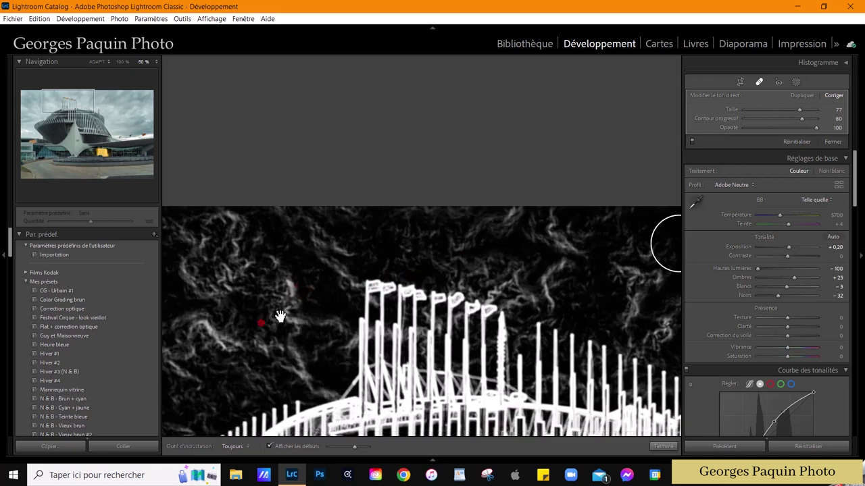
left_click_drag(280, 316, 463, 247)
mouse_move(349, 283)
left_mouse_down()
mouse_move(426, 242)
mouse_move(288, 158)
left_mouse_up()
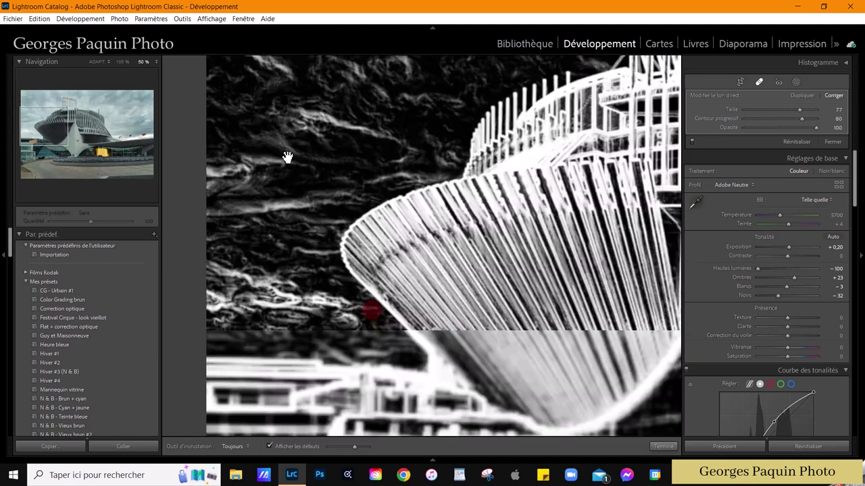
Step: Finish spot removal, then crop to a 5 x 7 ratio and nudge the photo right
left_click(665, 446)
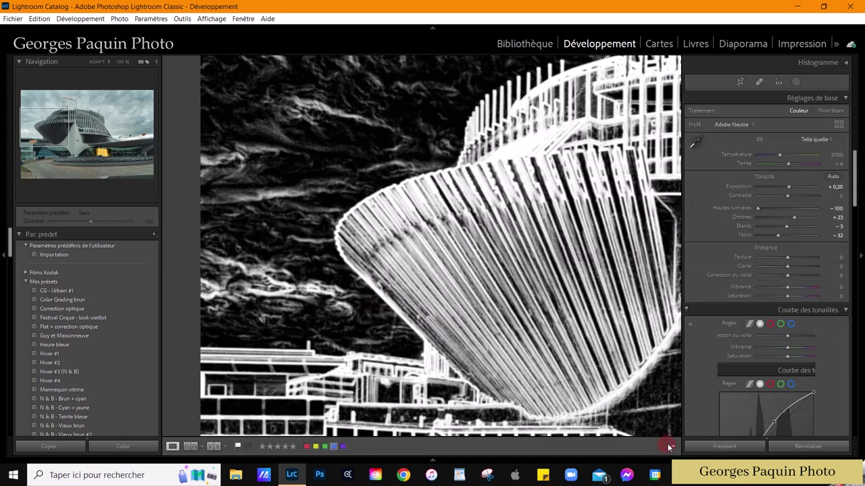
left_click(477, 289)
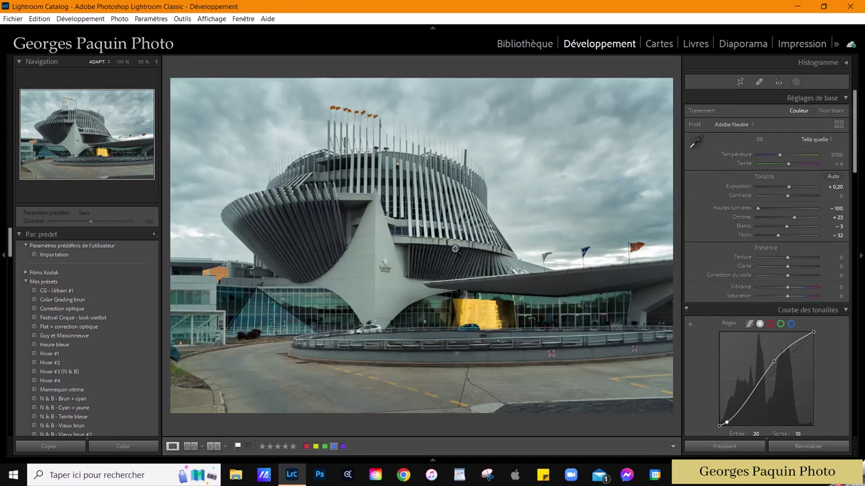
left_click(740, 82)
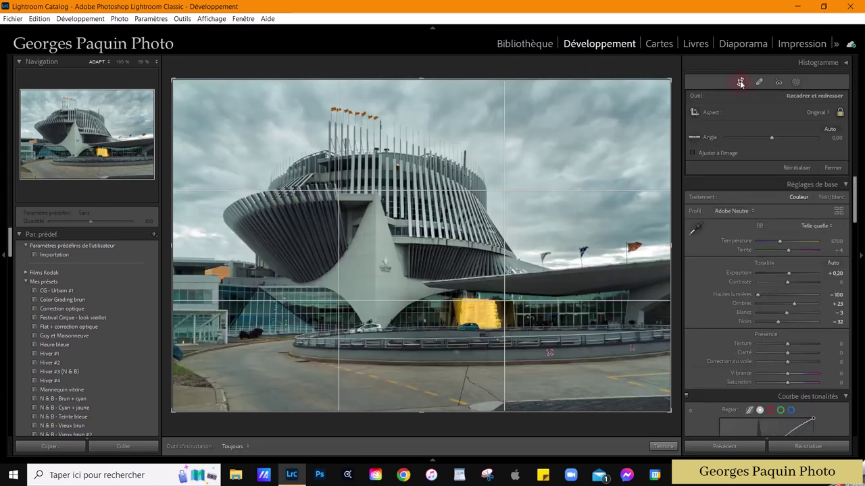
left_click(815, 113)
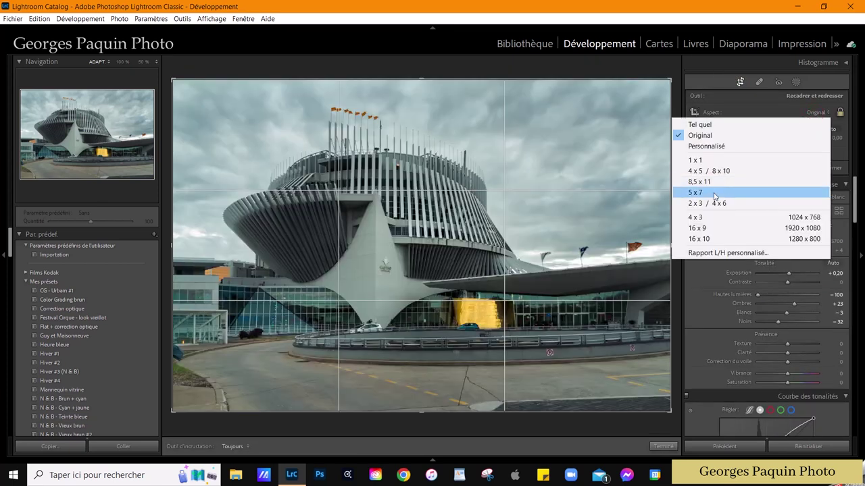
left_click(714, 196)
left_click_drag(490, 281, 504, 284)
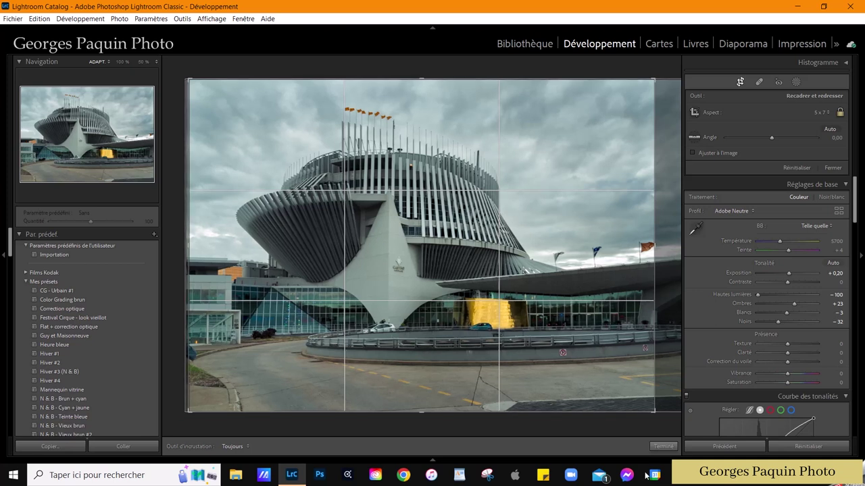
Step: Commit the 5 x 7 crop and scroll the Develop panels down to Effects
left_click(663, 447)
scroll(722, 234, "down", 5)
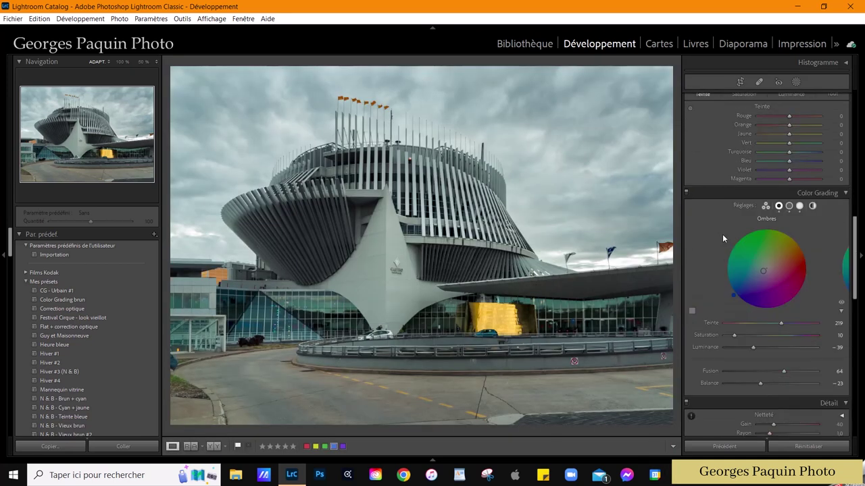
scroll(722, 234, "down", 5)
scroll(722, 234, "down", 5)
scroll(722, 235, "down", 3)
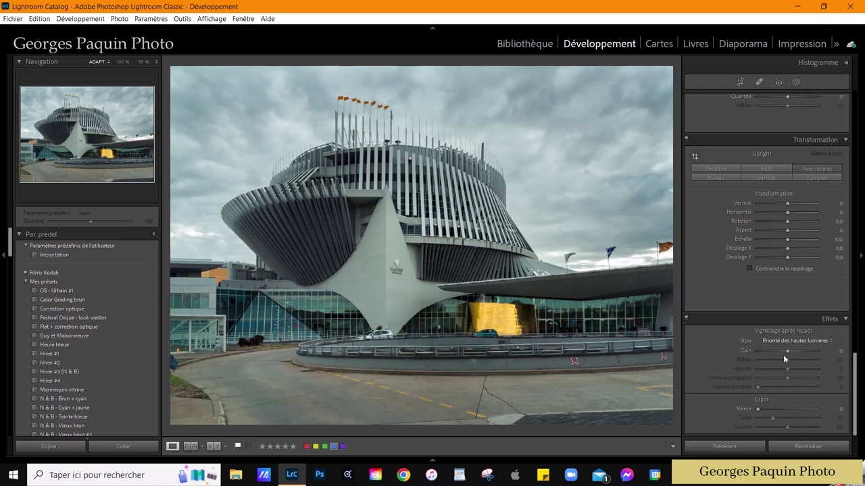
scroll(787, 351, "down", 4)
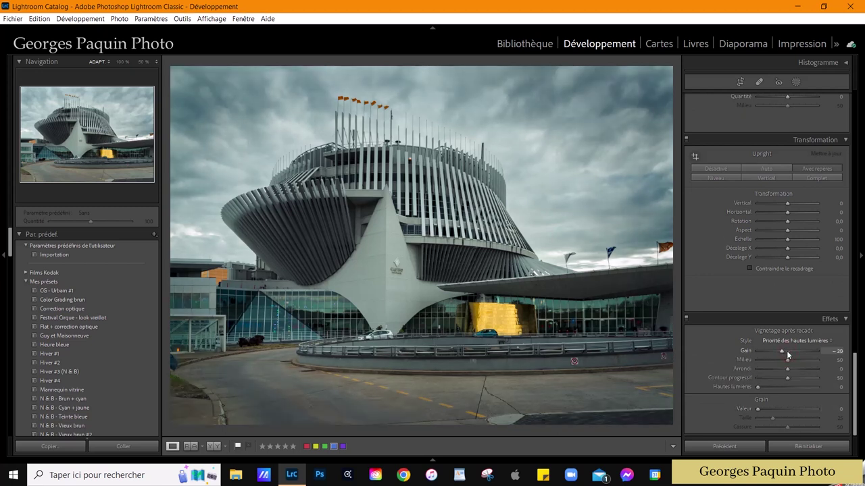
scroll(788, 370, "down", 3)
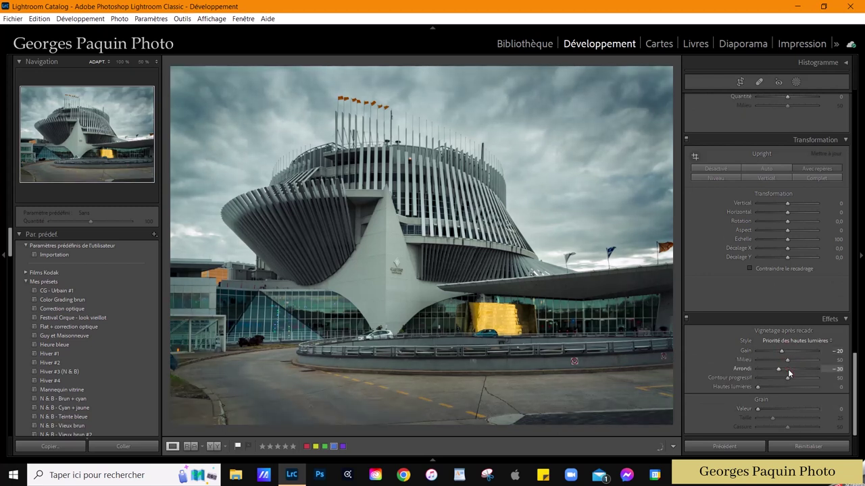
scroll(788, 369, "down", 5)
scroll(787, 379, "up", 3)
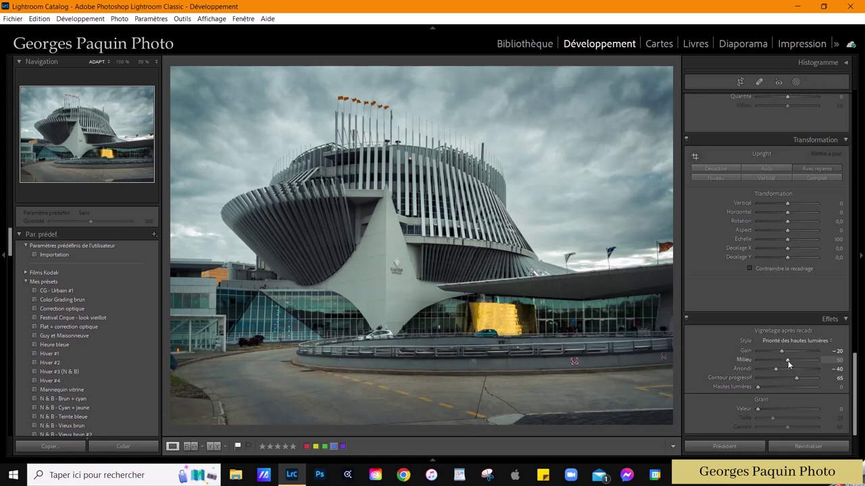